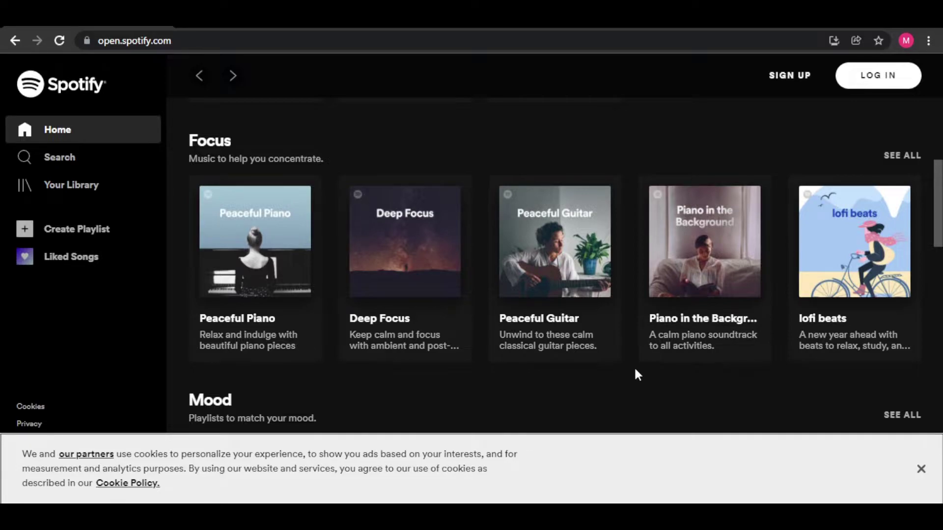
Scroll further down the Spotify Web Player home page rows
scroll(709, 211, down, 3)
scroll(712, 214, down, 5)
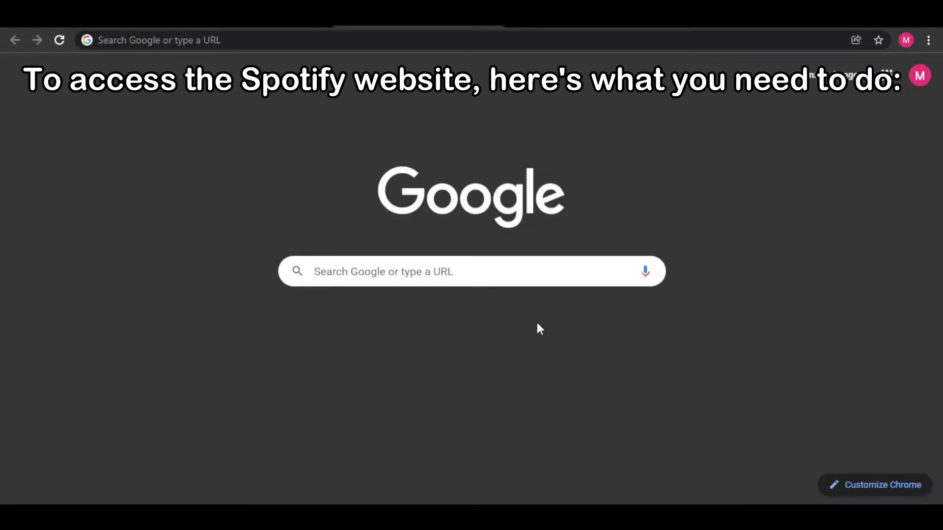
Search Google for 'spotify' and open the Spotify Web Player sitelink from the results
click(455, 278)
text(spotify)
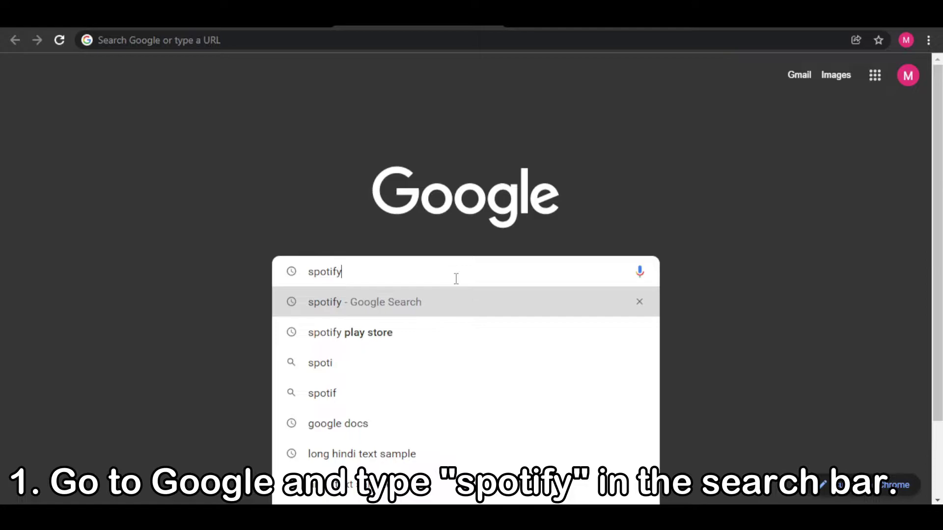
key(Return)
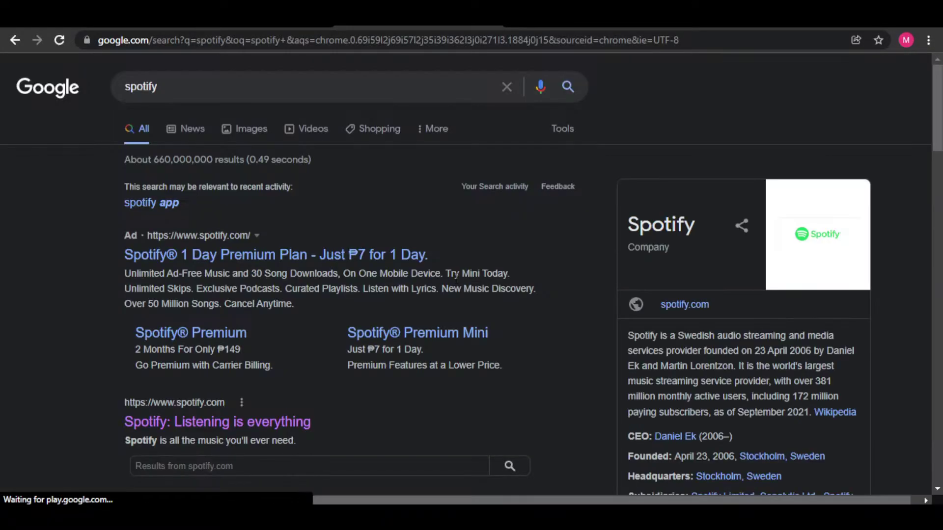
scroll(530, 298, down, 5)
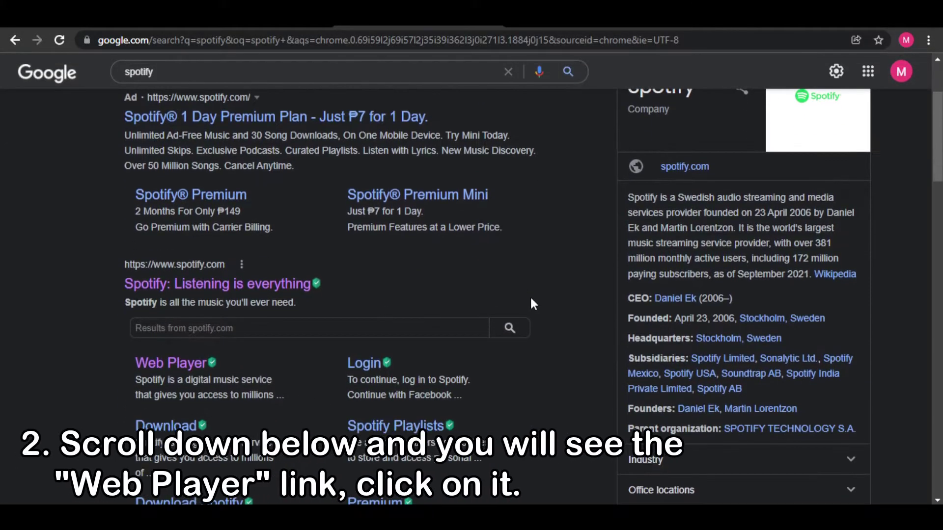
scroll(532, 300, up, 1)
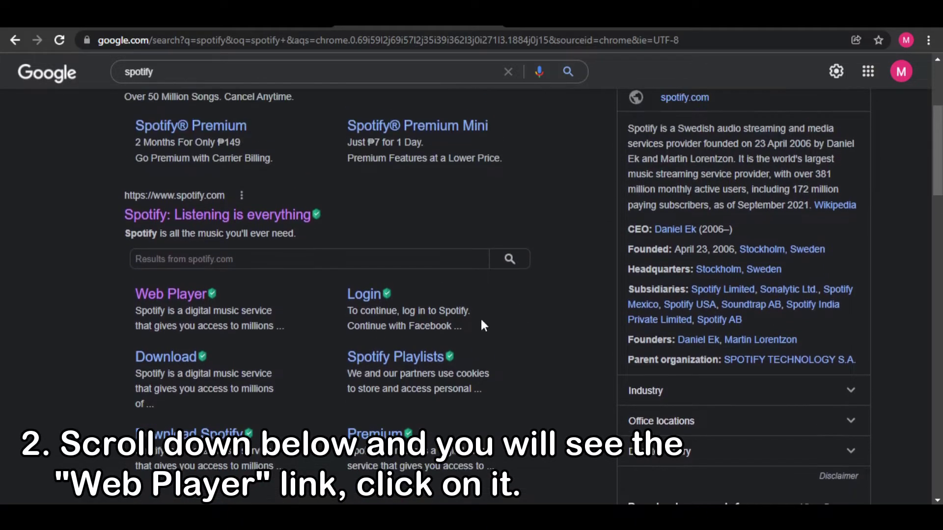
click(179, 303)
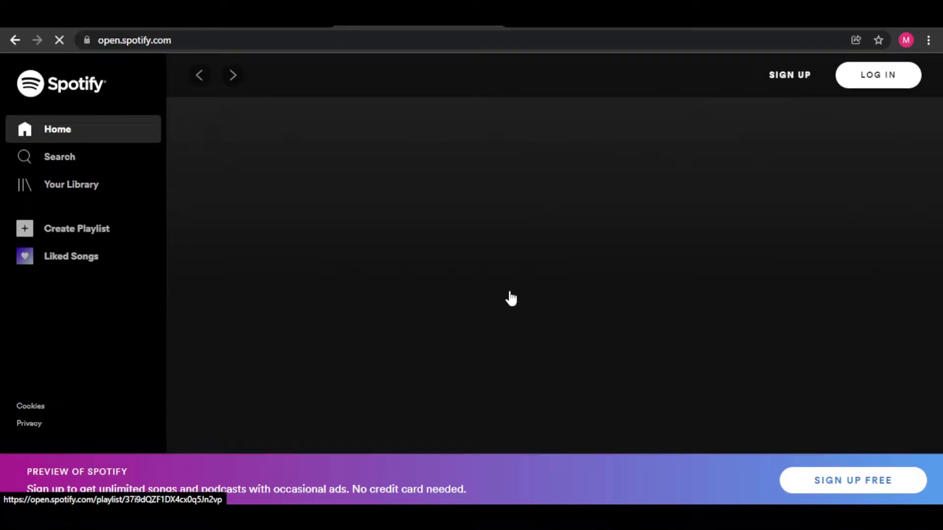
Scroll the loaded open.spotify.com home page down to the Focus playlist row
scroll(626, 340, down, 2)
scroll(626, 340, down, 3)
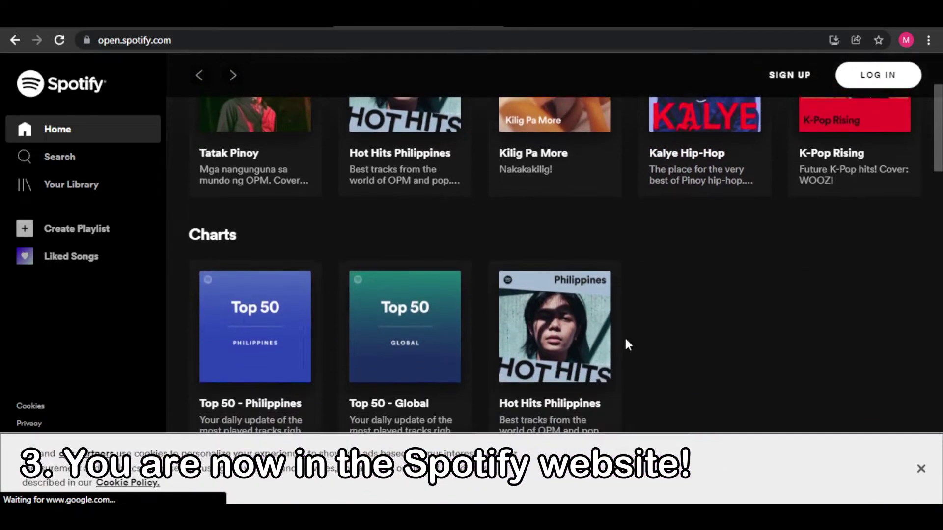
scroll(628, 334, up, 1)
scroll(630, 336, down, 6)
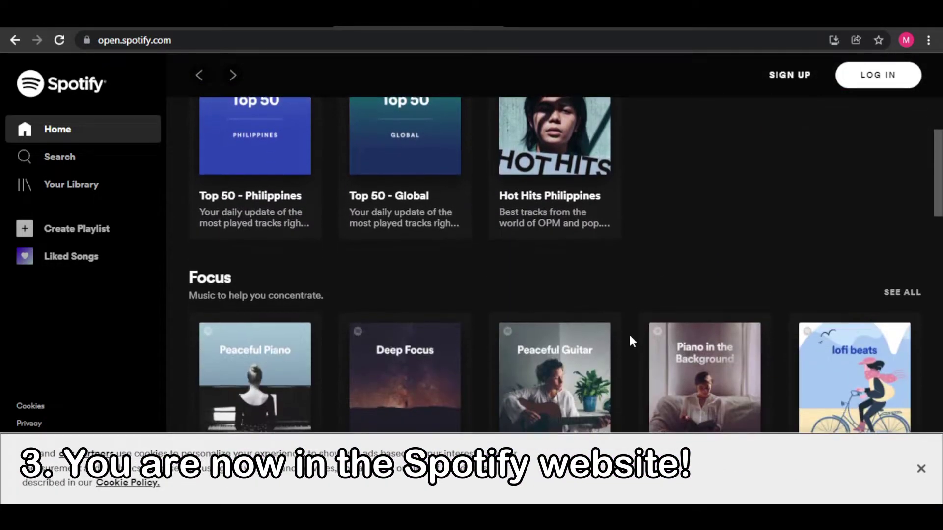
scroll(628, 333, down, 3)
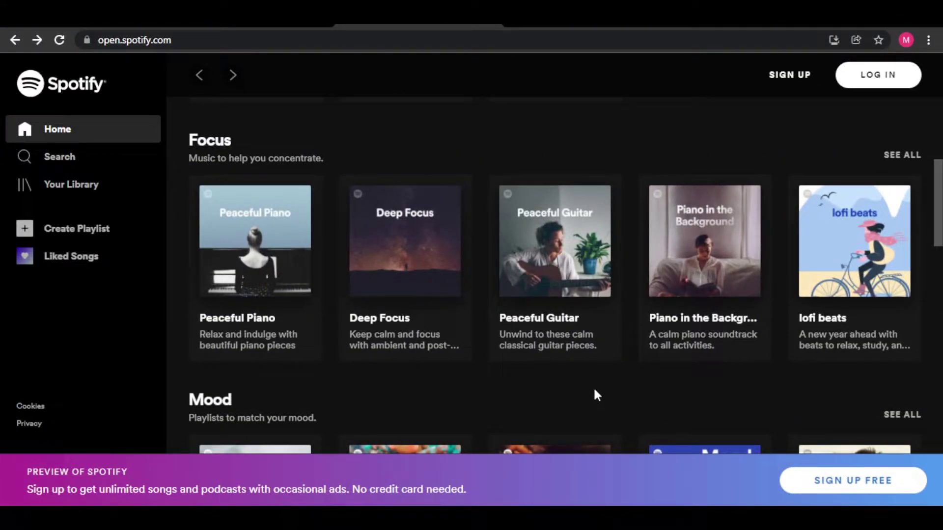
Start Spotify sign-up and enter the account e-mail address plus its confirmation
click(787, 78)
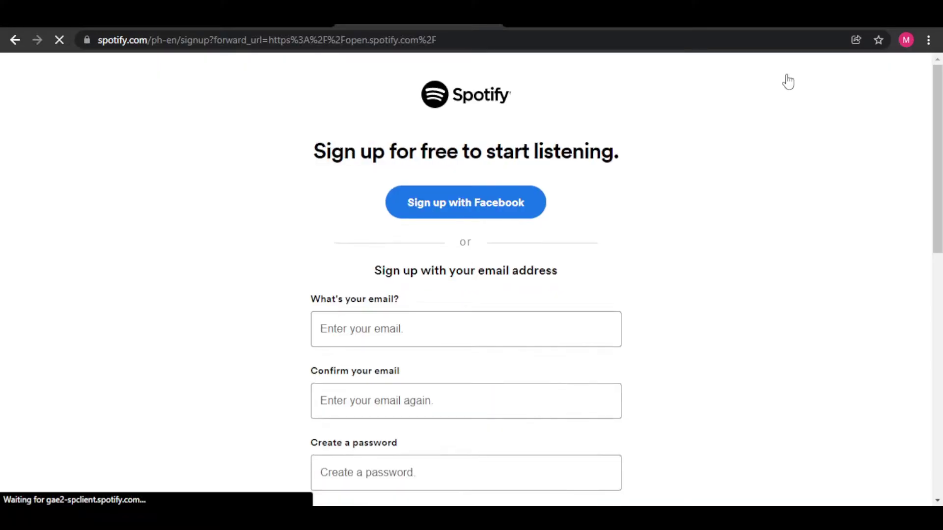
scroll(771, 181, down, 1)
scroll(774, 193, up, 1)
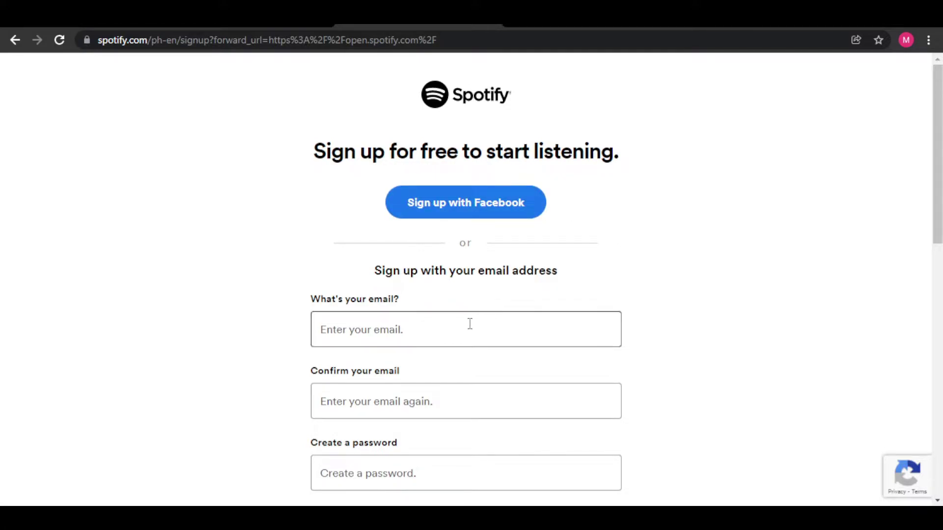
click(436, 323)
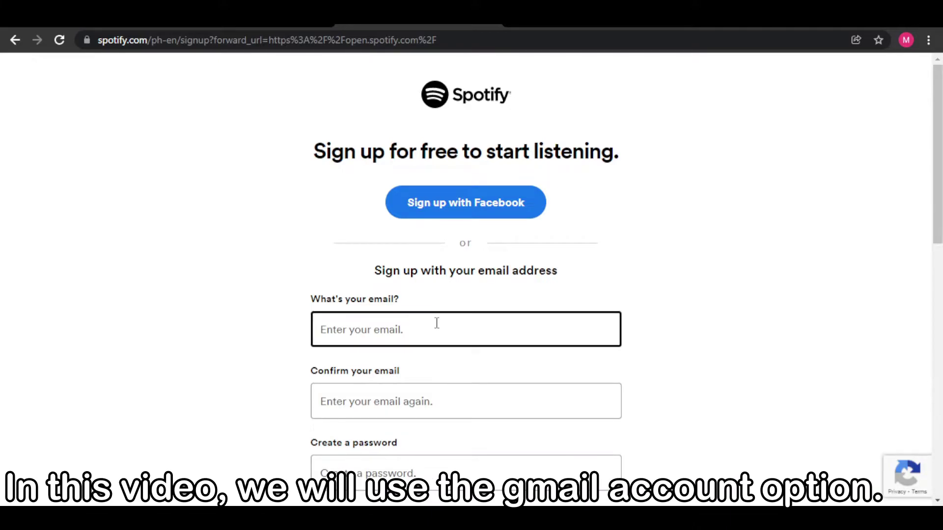
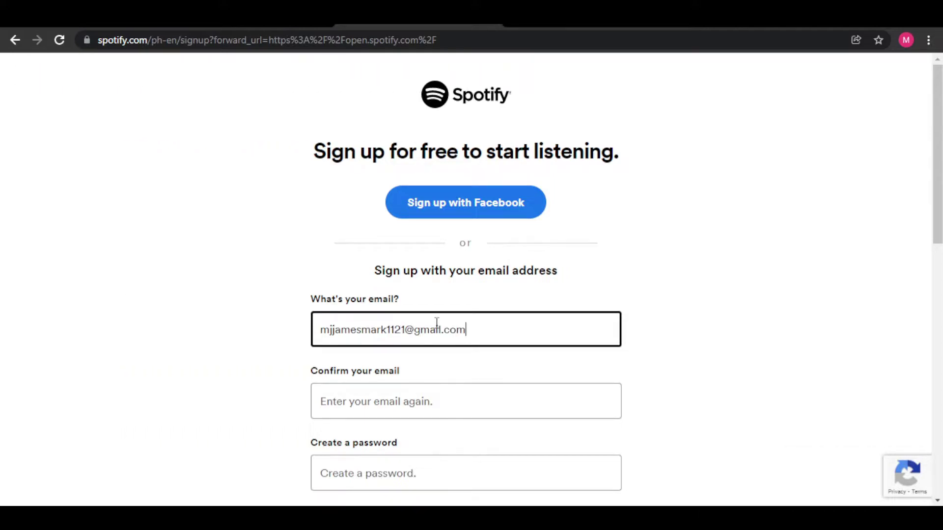
scroll(442, 324, down, 1)
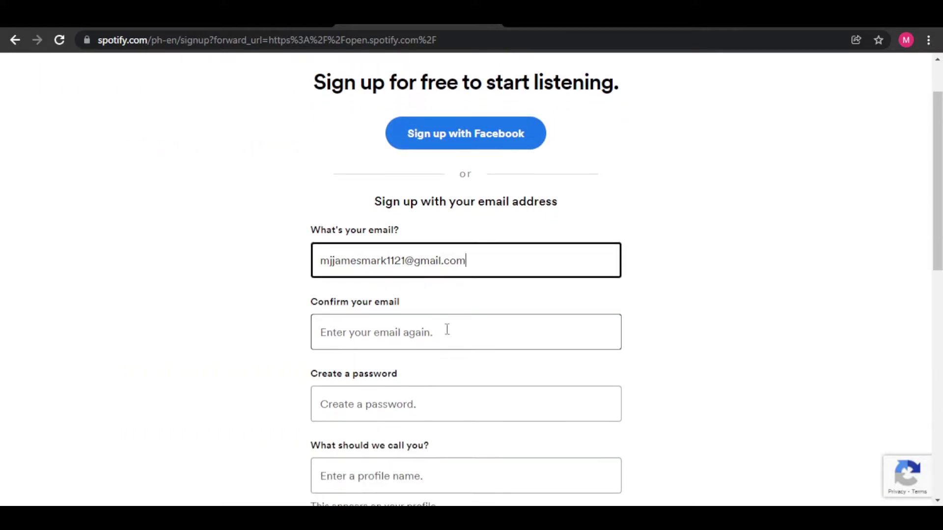
click(446, 331)
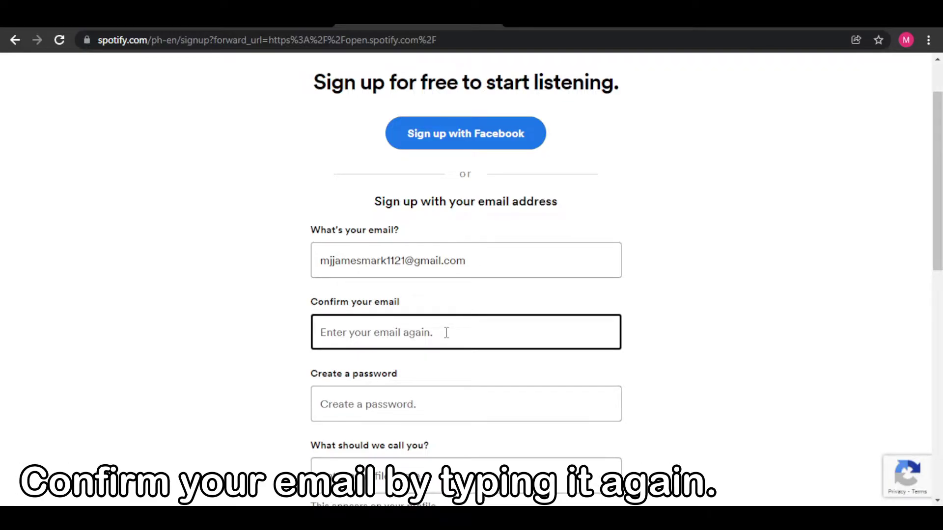
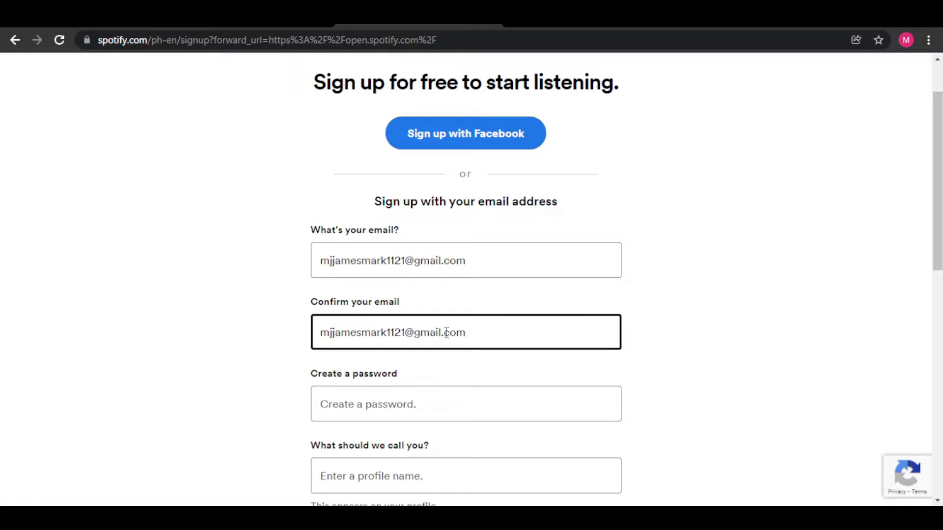
click(720, 337)
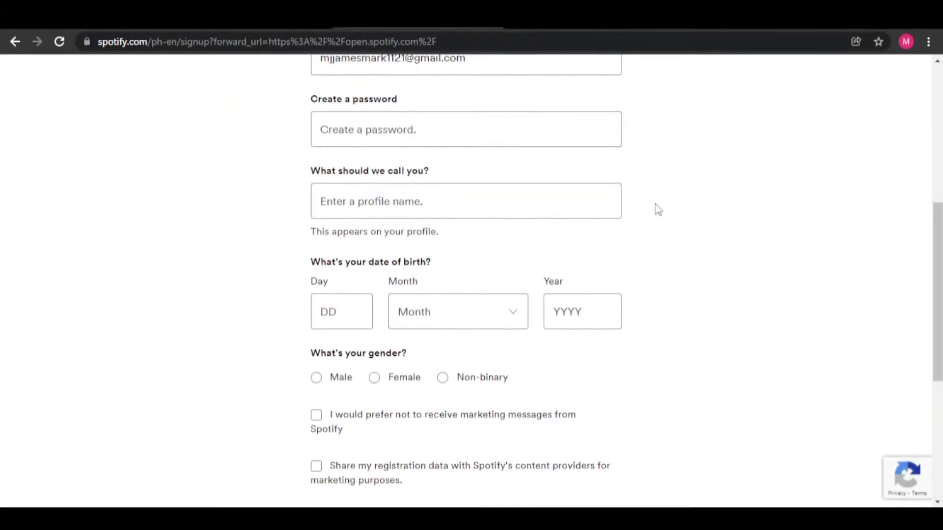
Fill in the profile name and the account password on the sign-up form
click(544, 202)
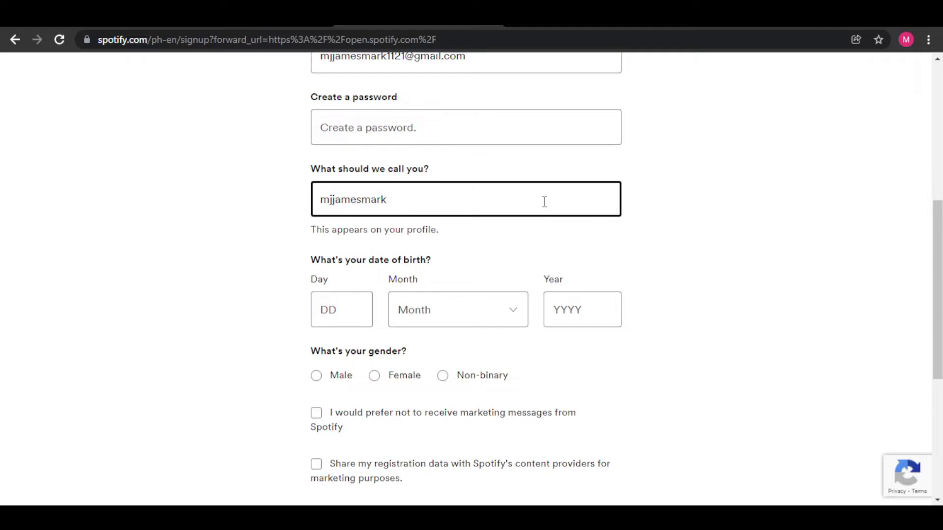
click(639, 220)
click(547, 127)
text(•)
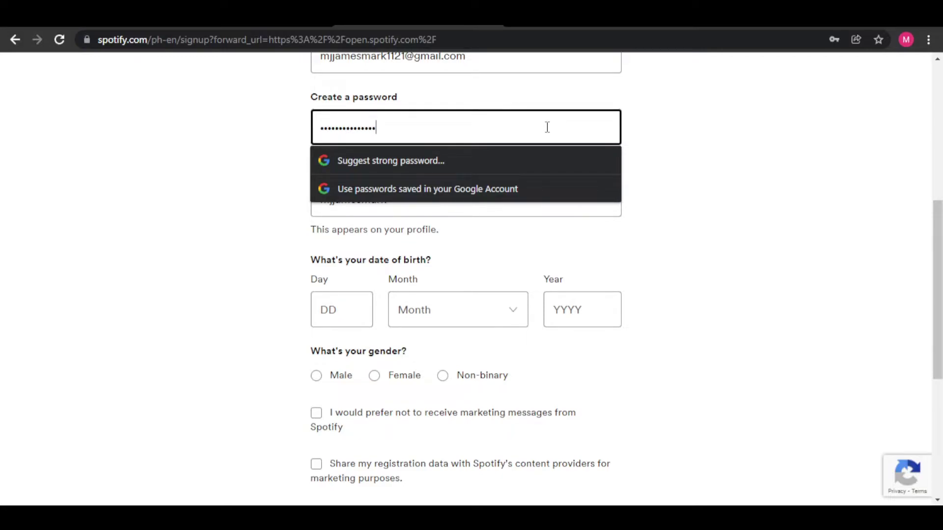
click(715, 152)
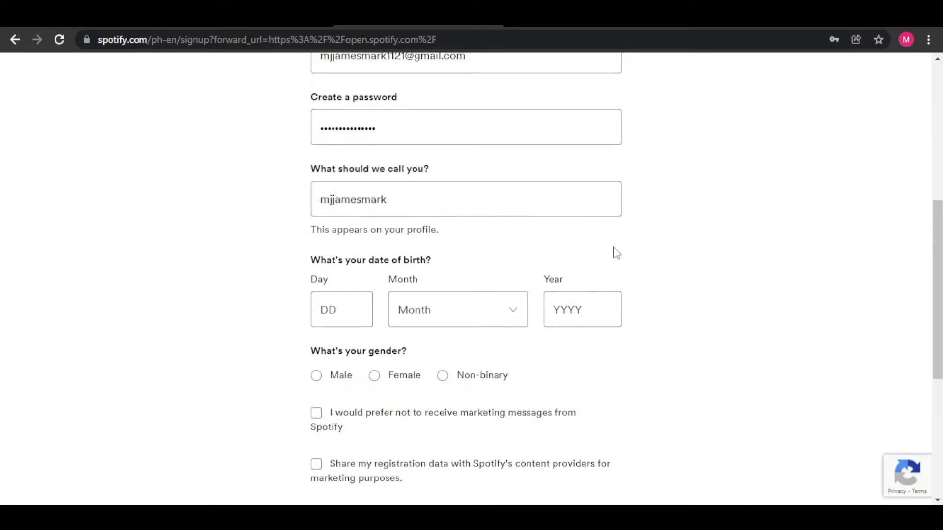
click(348, 315)
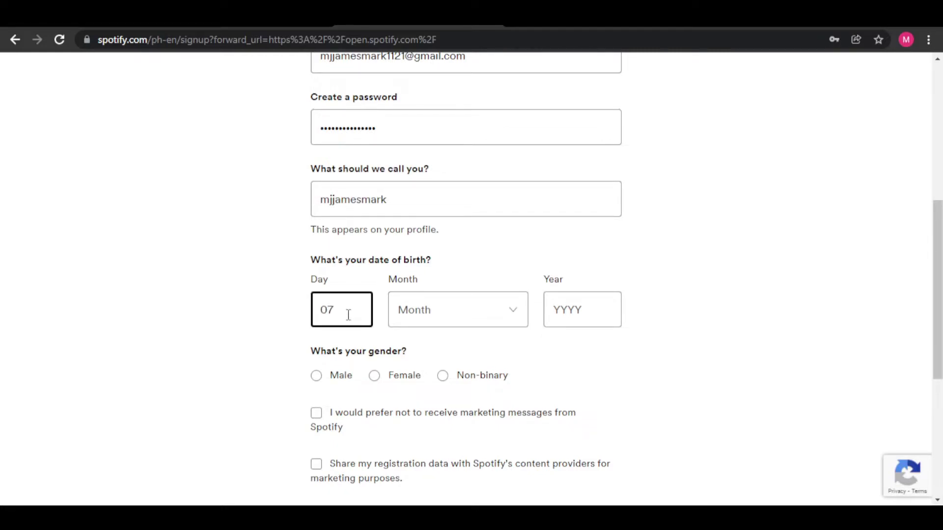
click(461, 314)
click(442, 122)
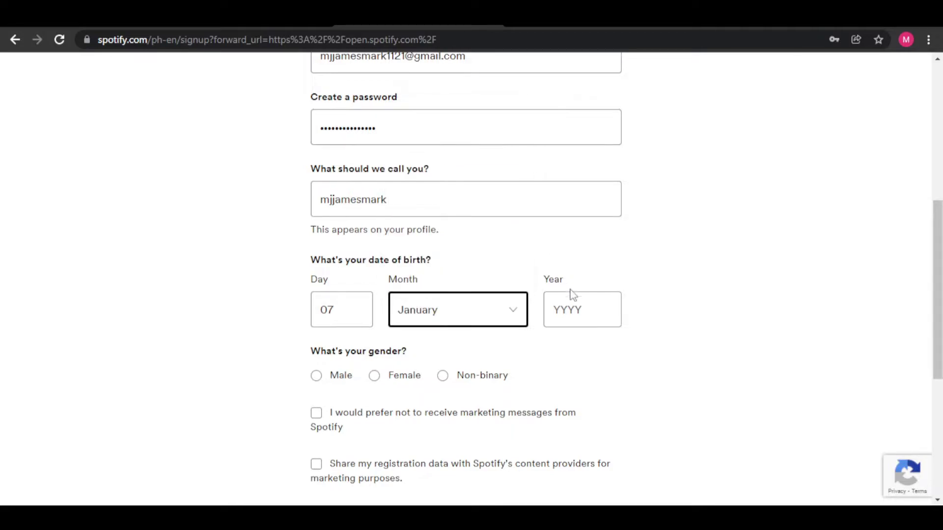
click(579, 308)
text(1990)
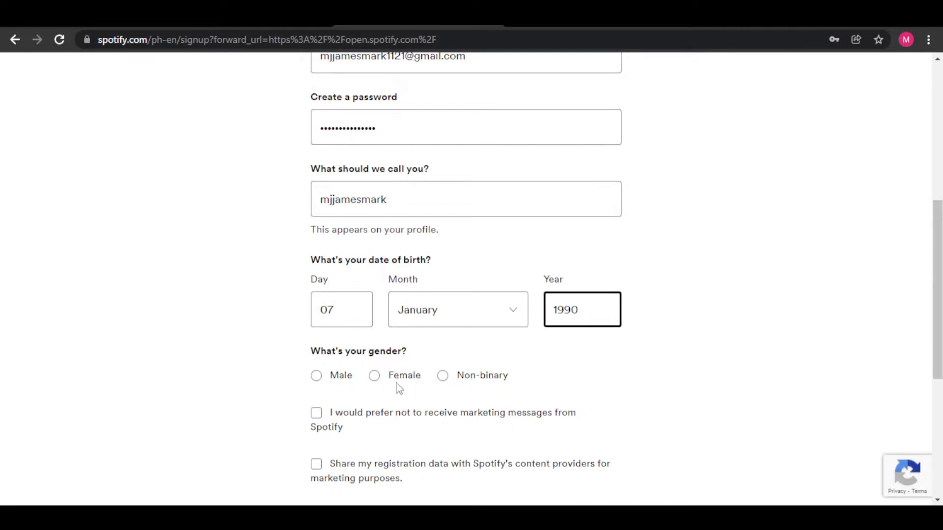
click(316, 377)
Tick both marketing preference boxes, accept the Terms and Conditions, and tick the reCAPTCHA box
scroll(710, 390, down, 3)
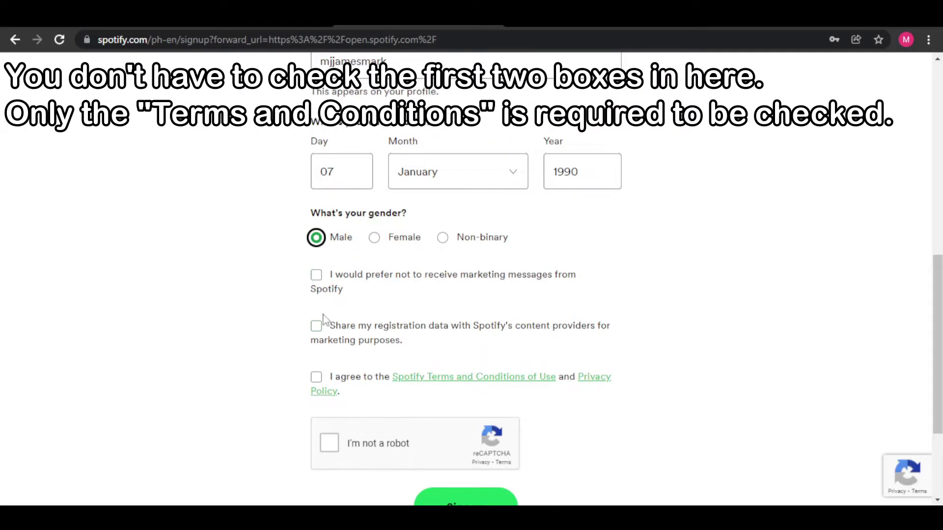
click(317, 278)
click(316, 326)
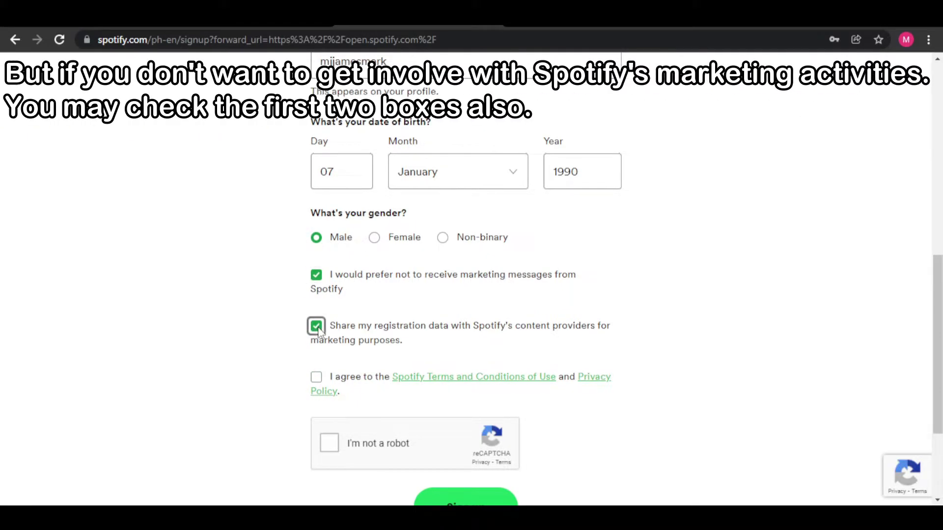
click(316, 378)
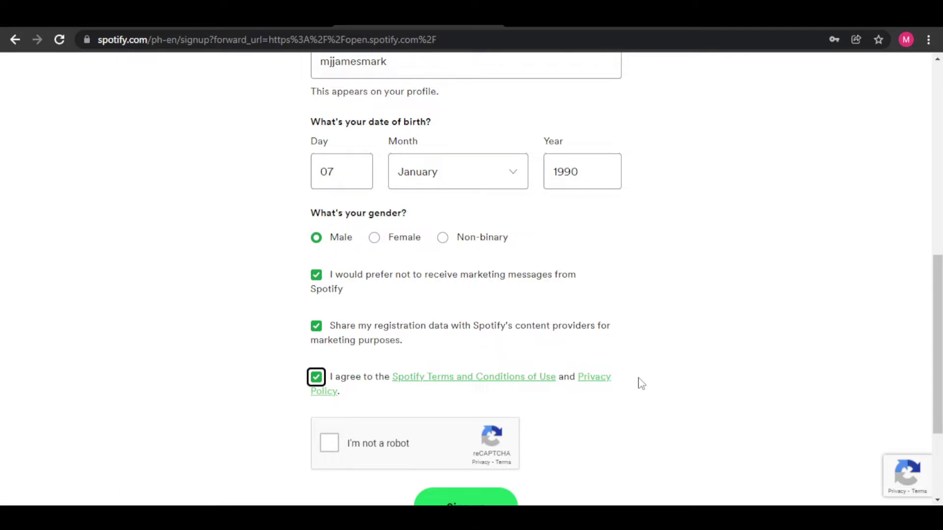
scroll(641, 384, down, 3)
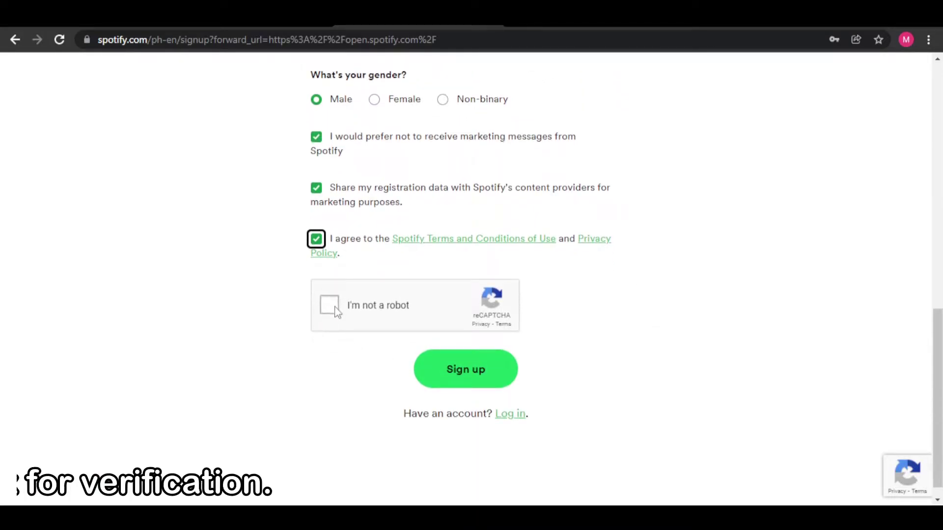
click(325, 308)
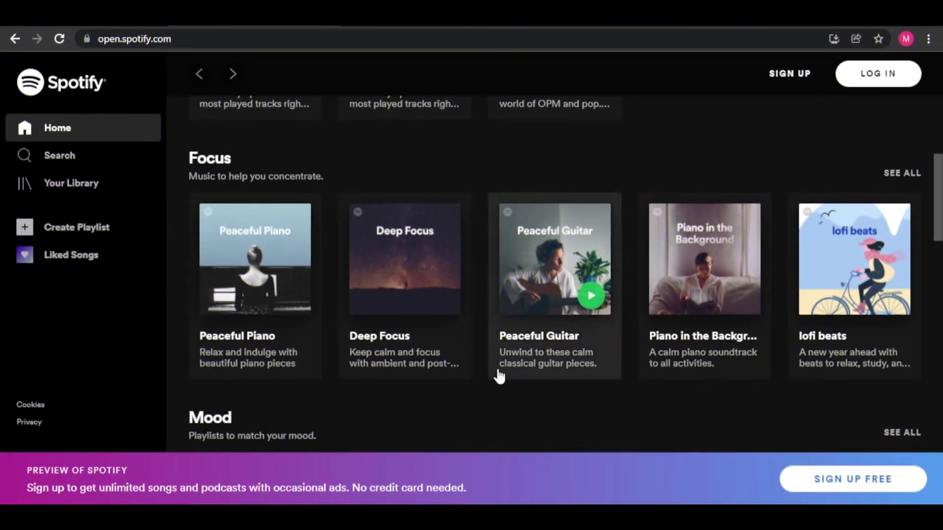
Scroll up and down through the Spotify home page playlist rows
scroll(471, 410, down, 5)
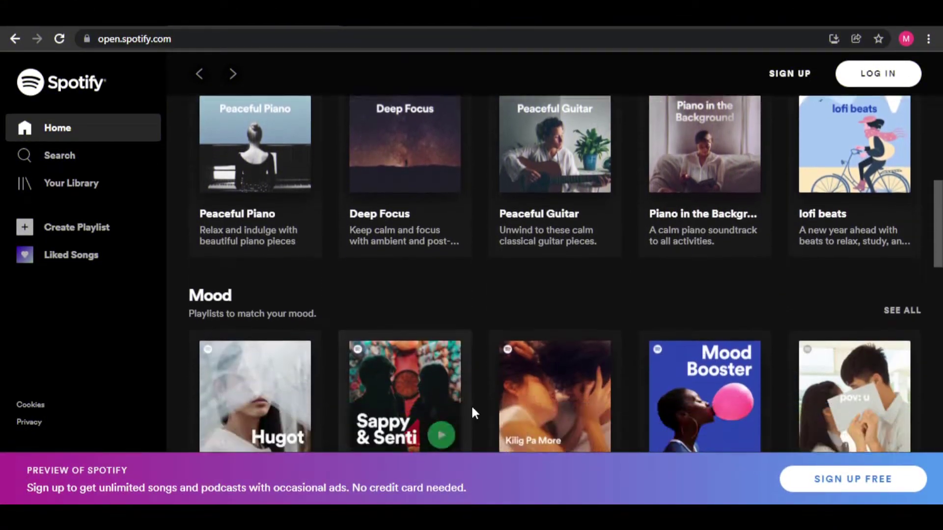
scroll(474, 405, down, 10)
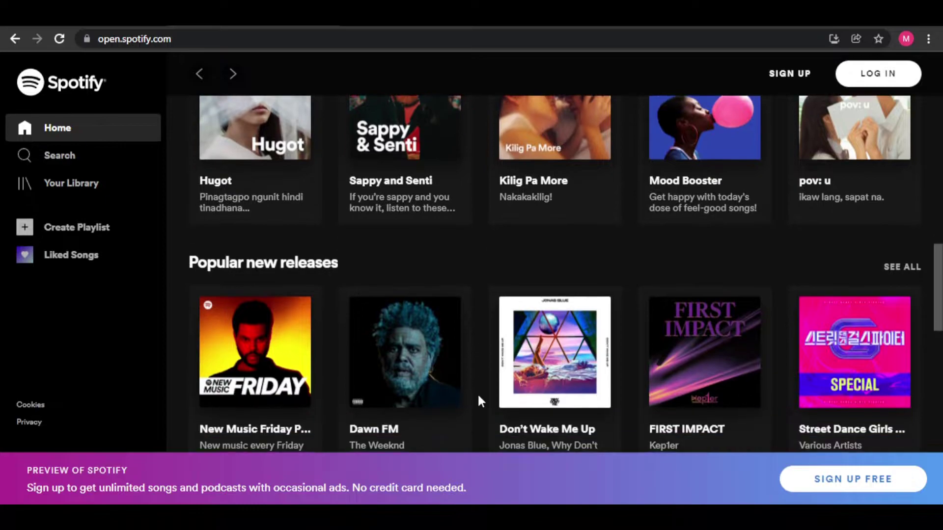
scroll(478, 395, down, 7)
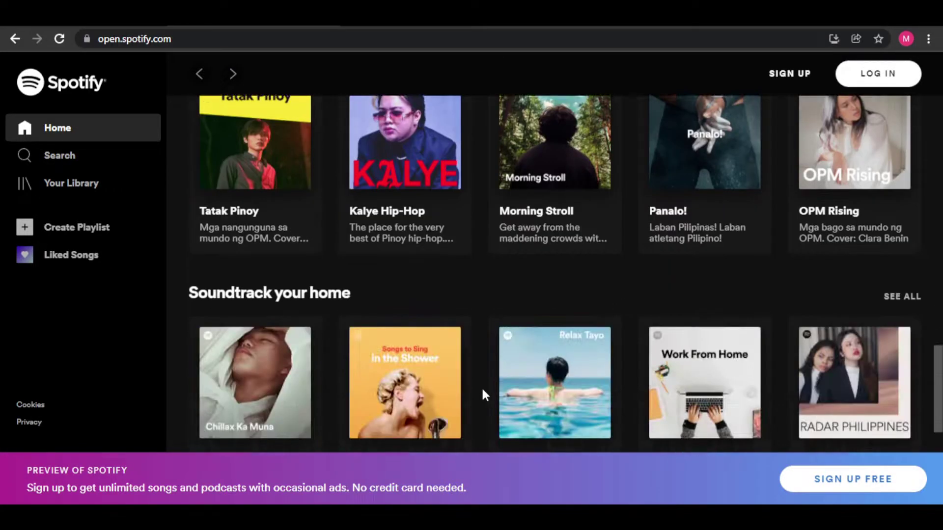
scroll(482, 394, down, 2)
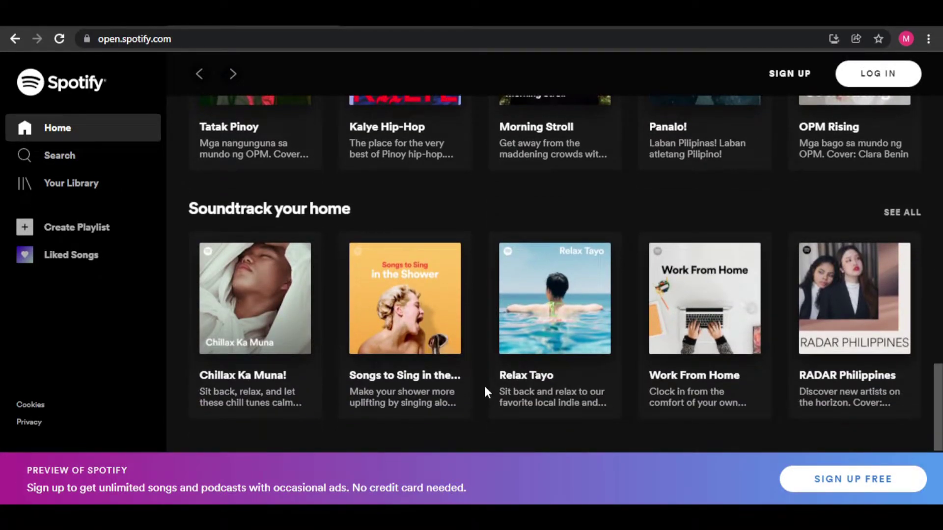
scroll(485, 387, up, 5)
scroll(547, 385, up, 5)
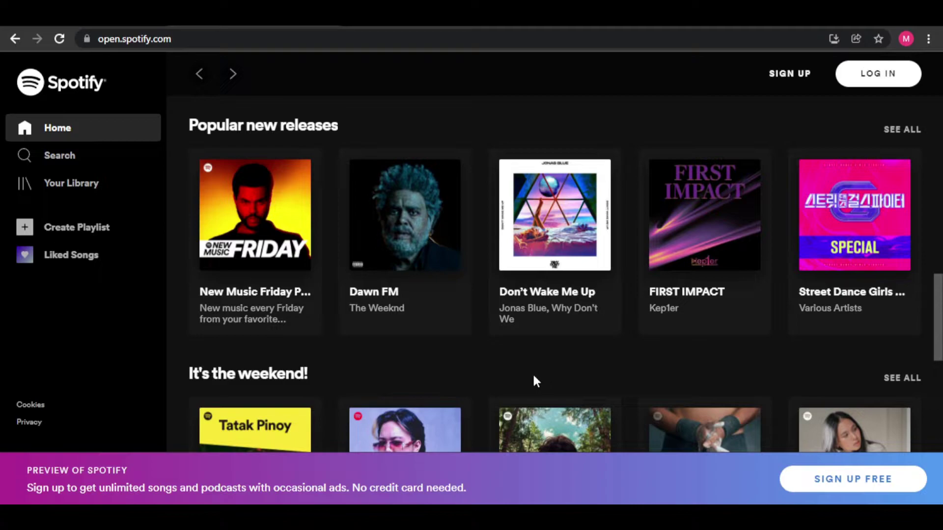
scroll(532, 381, down, 2)
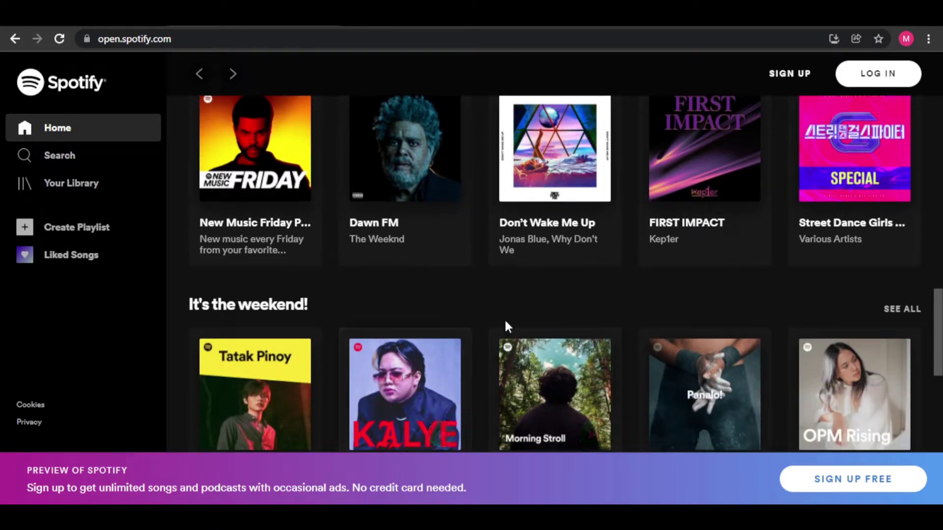
scroll(739, 338, down, 3)
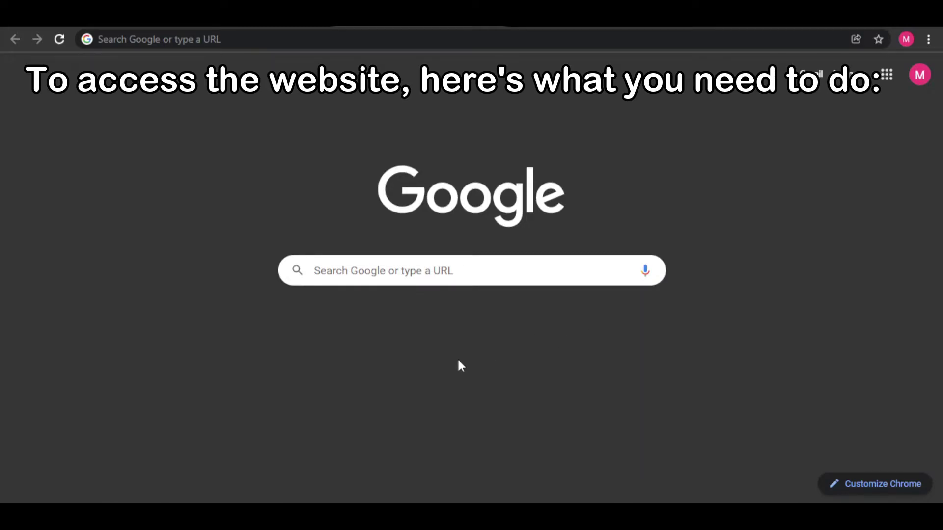
Search Google for 'music gateway' and open the official musicgateway.com result
click(413, 274)
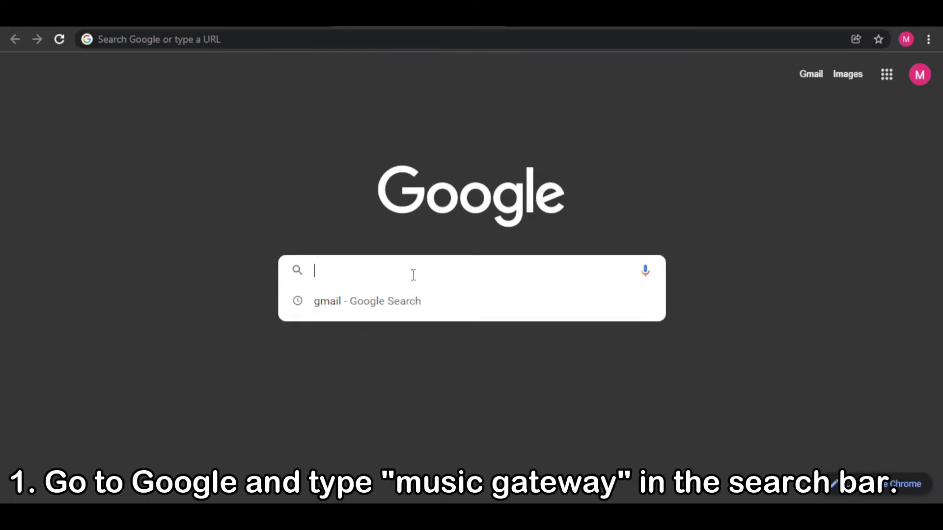
text(music gatew)
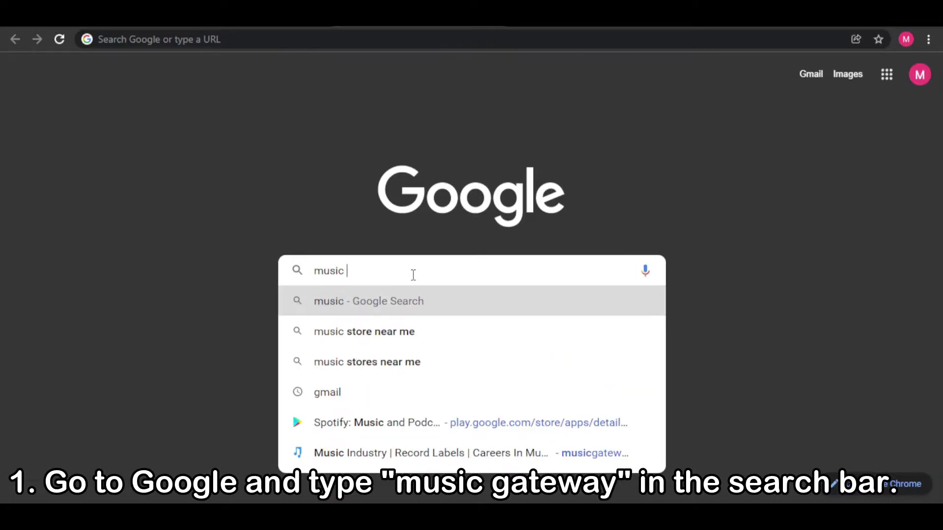
text(ay)
key(Return)
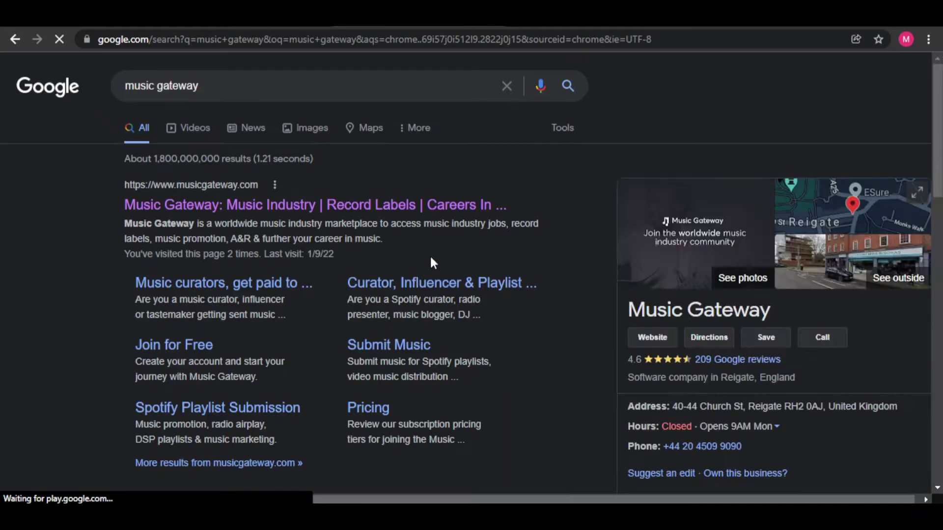
click(368, 215)
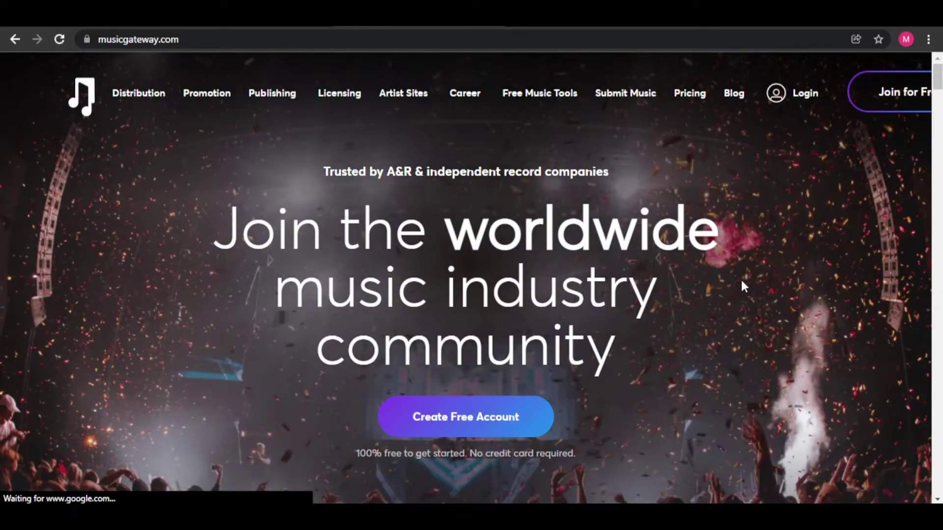
Scroll the Music Gateway homepage, briefly selecting the paragraph about submitting music free
scroll(741, 283, down, 5)
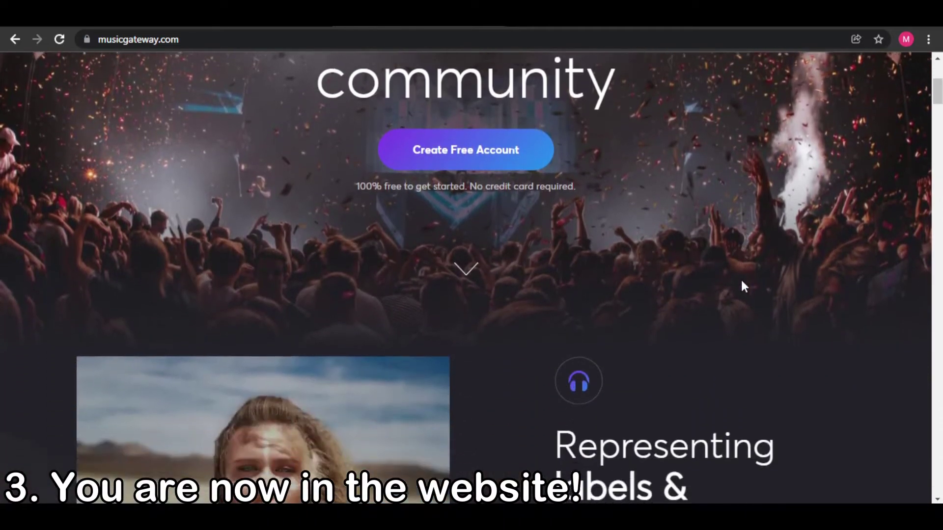
scroll(741, 281, down, 8)
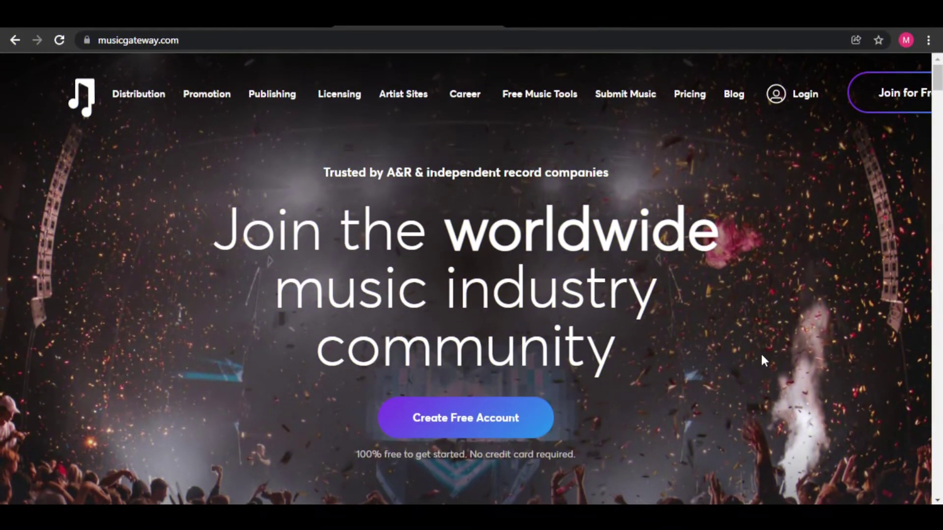
scroll(761, 356, down, 5)
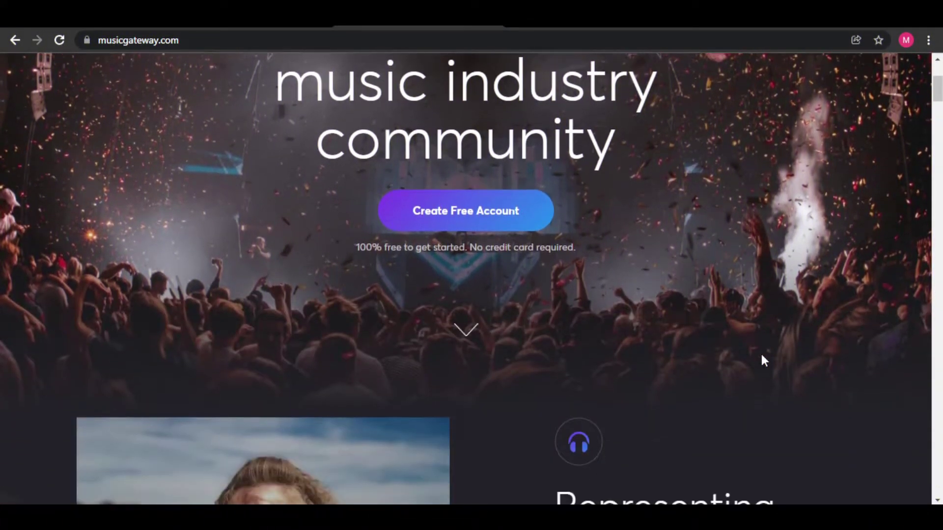
scroll(764, 361, down, 8)
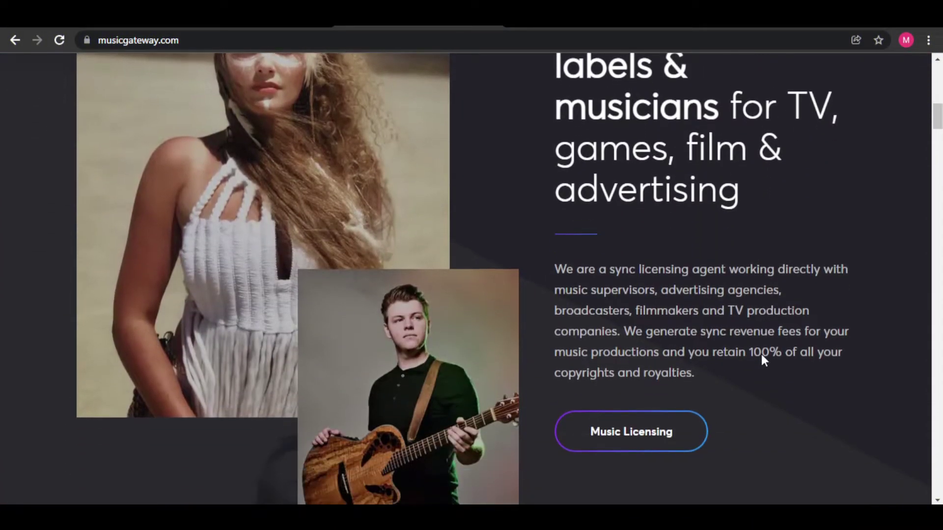
scroll(599, 324, down, 12)
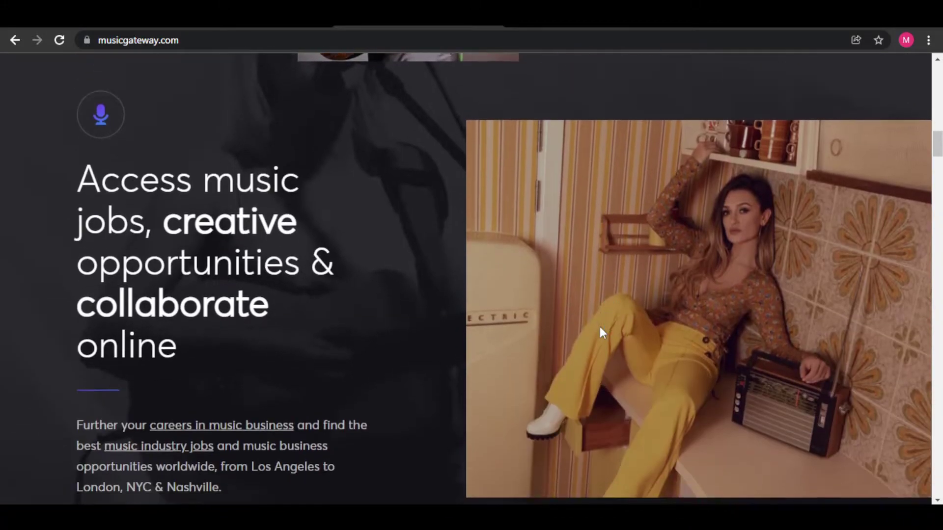
scroll(214, 341, up, 1)
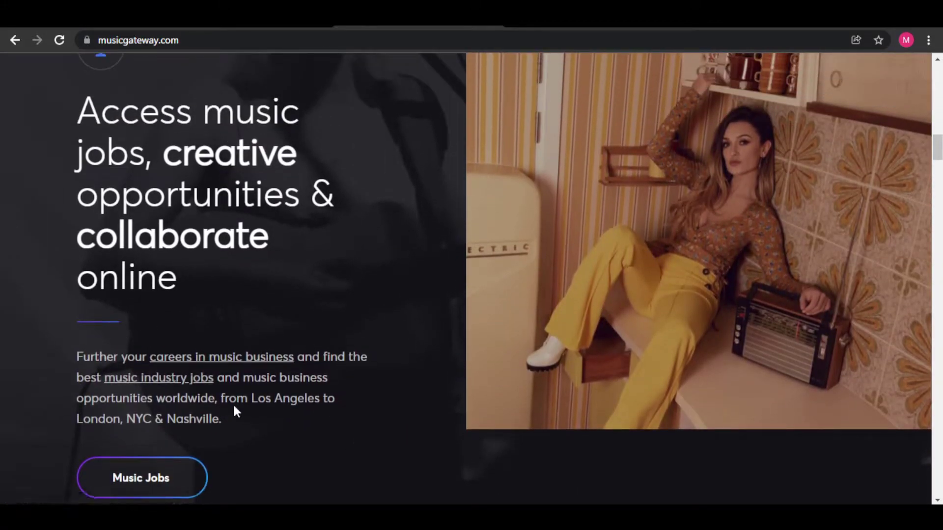
scroll(391, 378, down, 11)
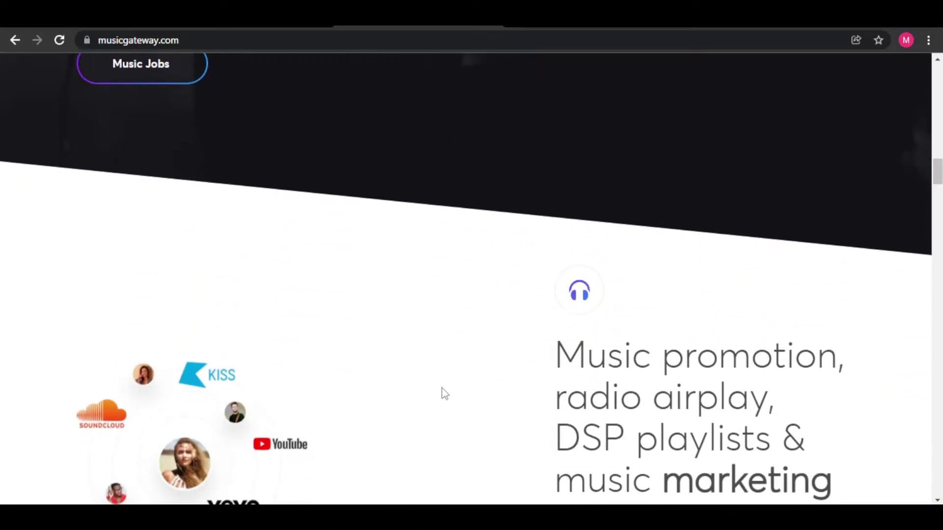
scroll(547, 392, down, 5)
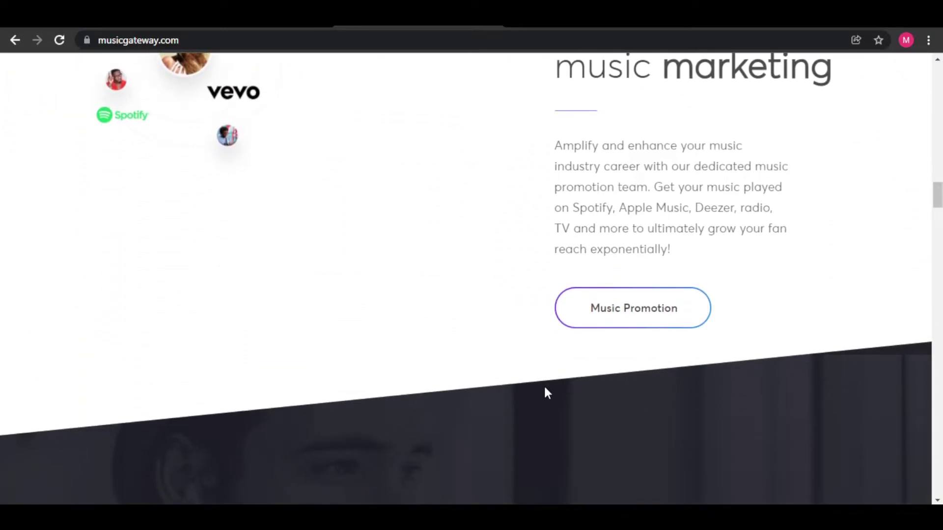
scroll(546, 393, down, 11)
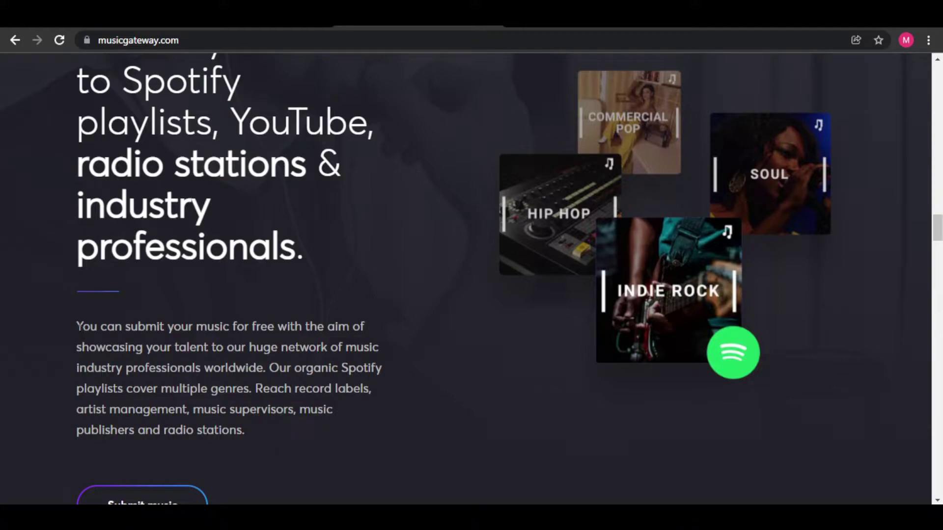
drag(83, 327, 271, 433)
click(77, 326)
Scroll on to the 'Music curators, get paid to listen to music' page content
scroll(96, 326, up, 1)
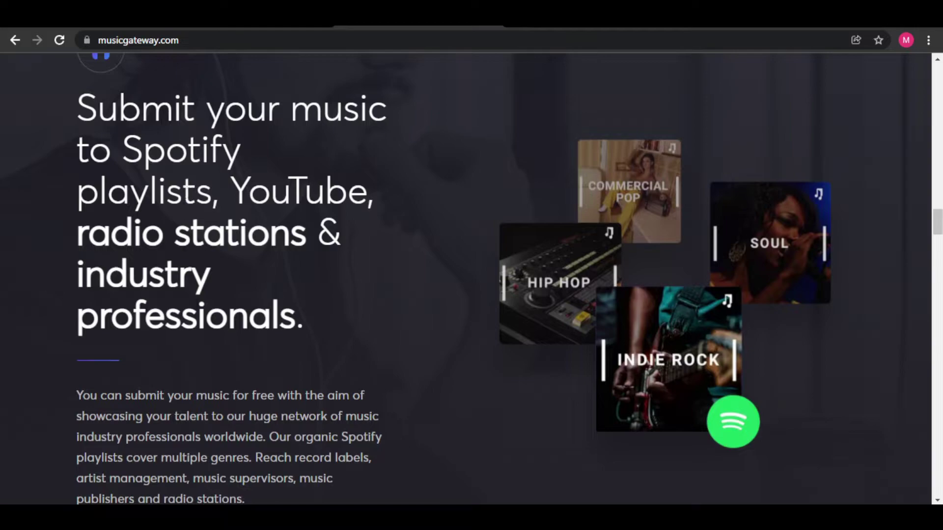
scroll(201, 314, down, 4)
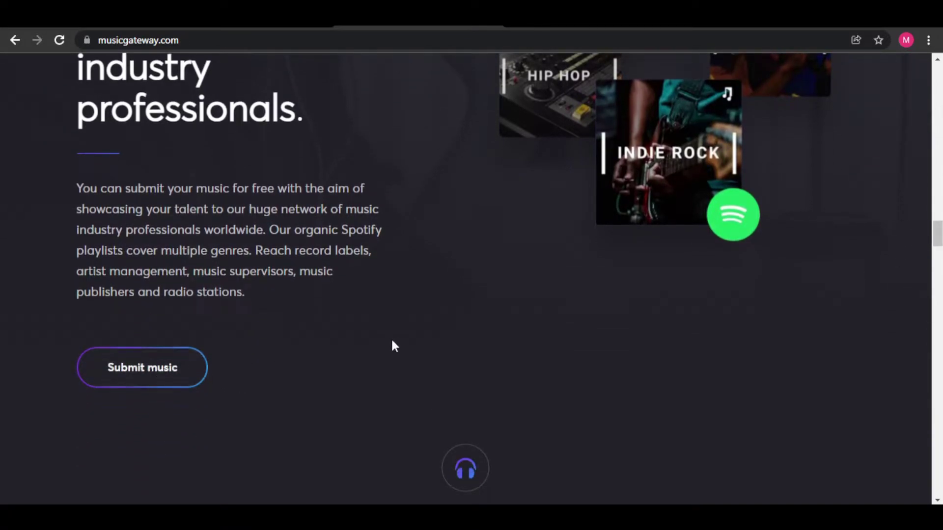
scroll(427, 346, down, 8)
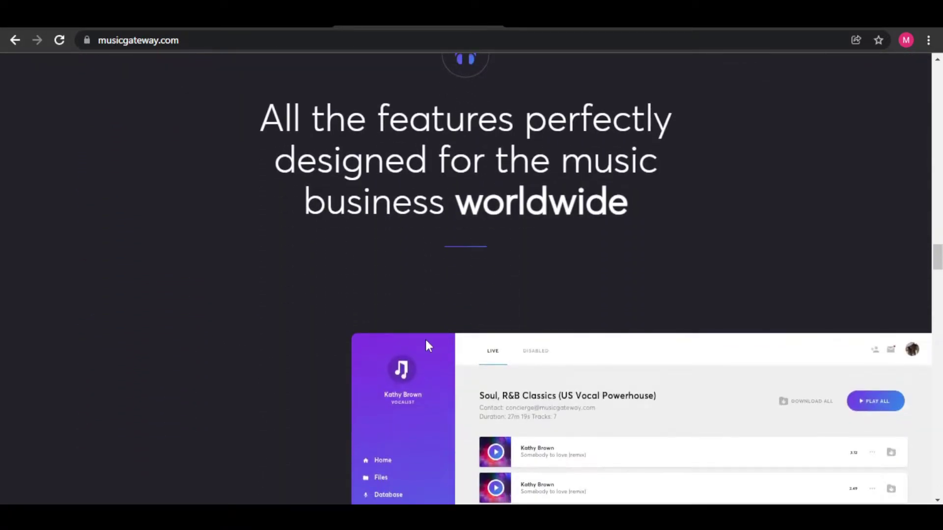
scroll(426, 344, down, 16)
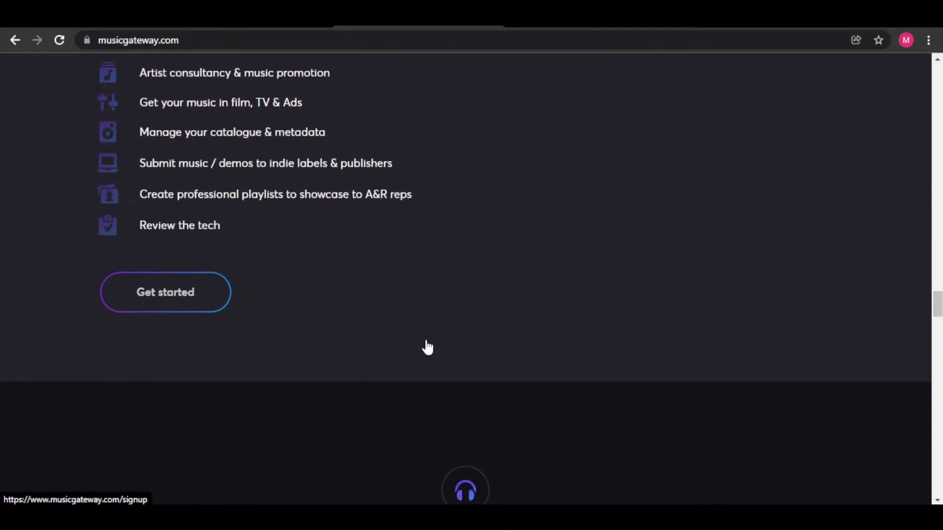
scroll(426, 343, down, 4)
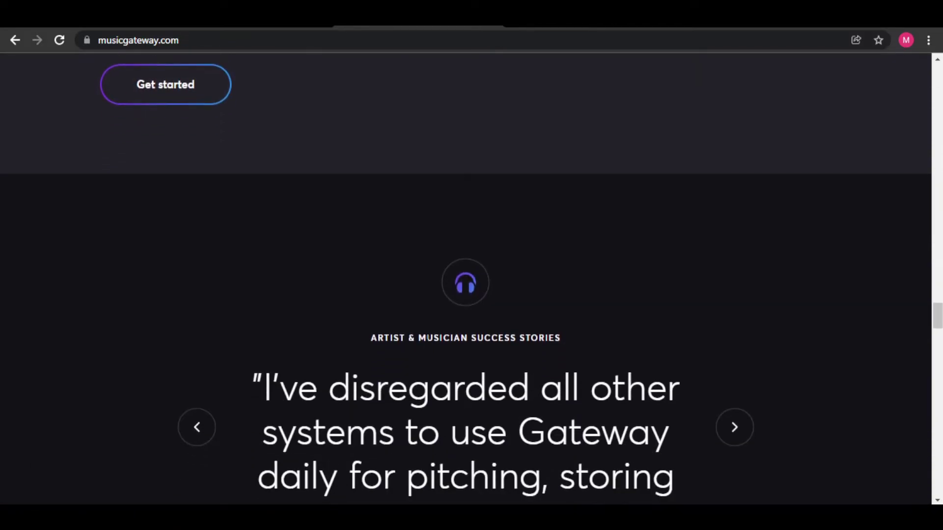
scroll(426, 343, down, 12)
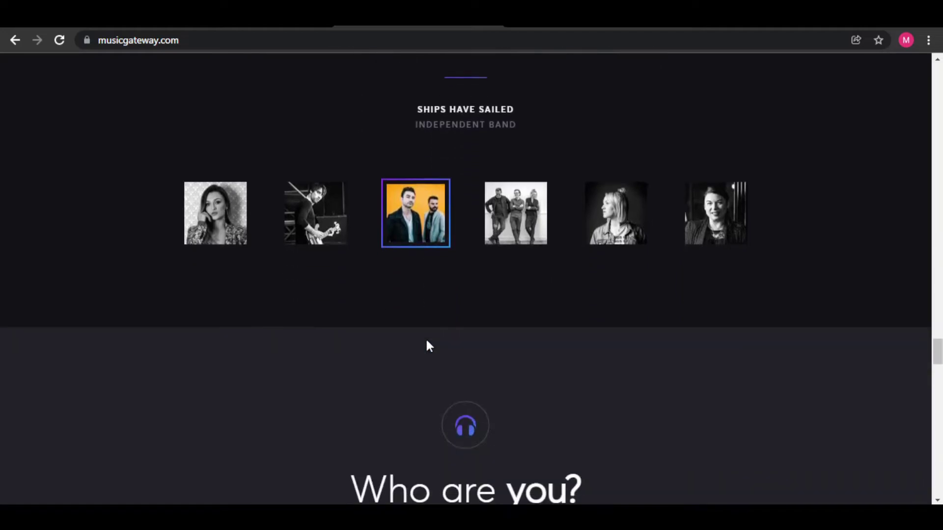
scroll(426, 344, down, 10)
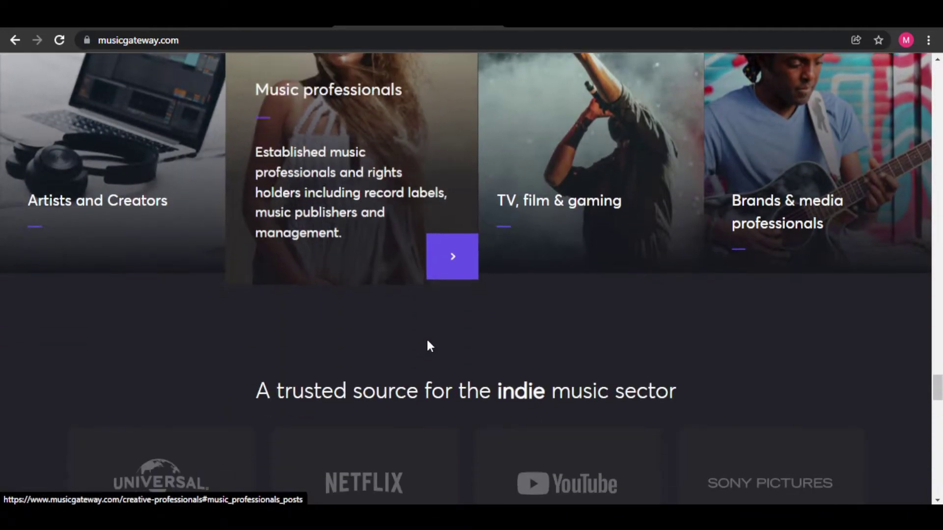
scroll(427, 342, down, 11)
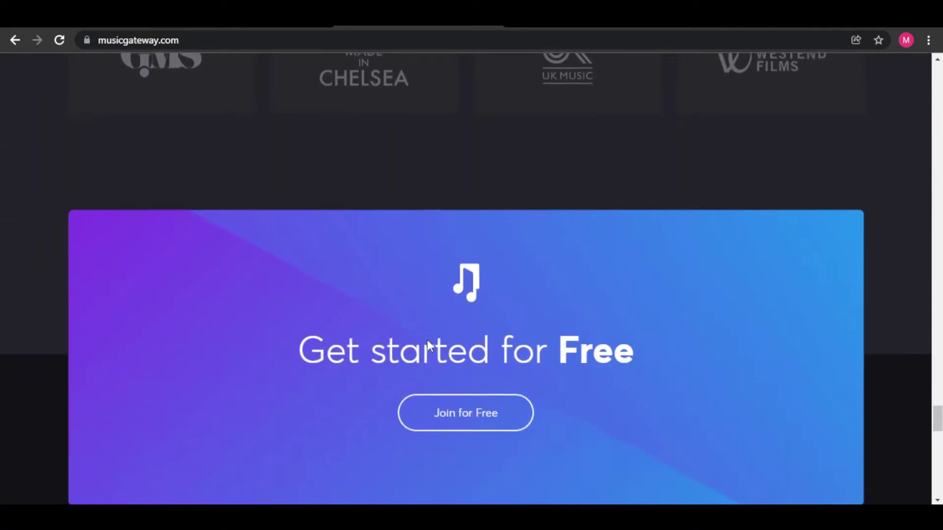
scroll(427, 340, down, 6)
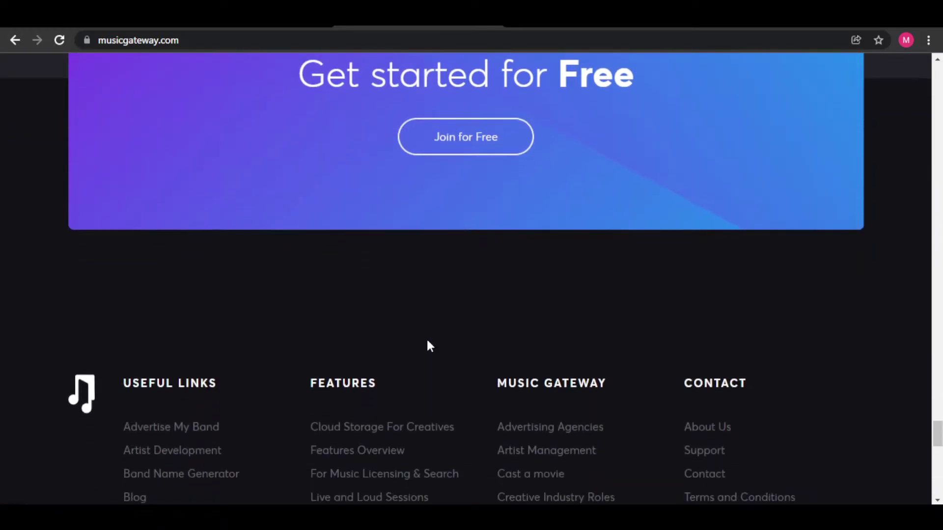
scroll(427, 344, down, 2)
scroll(427, 343, up, 4)
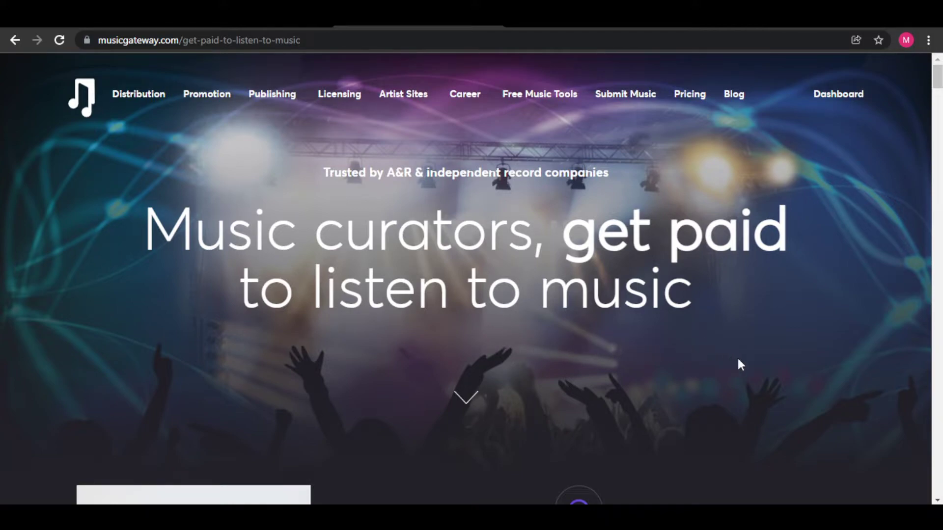
Scroll down the curator page and choose Apply now to reach the curator-form page
scroll(738, 359, down, 10)
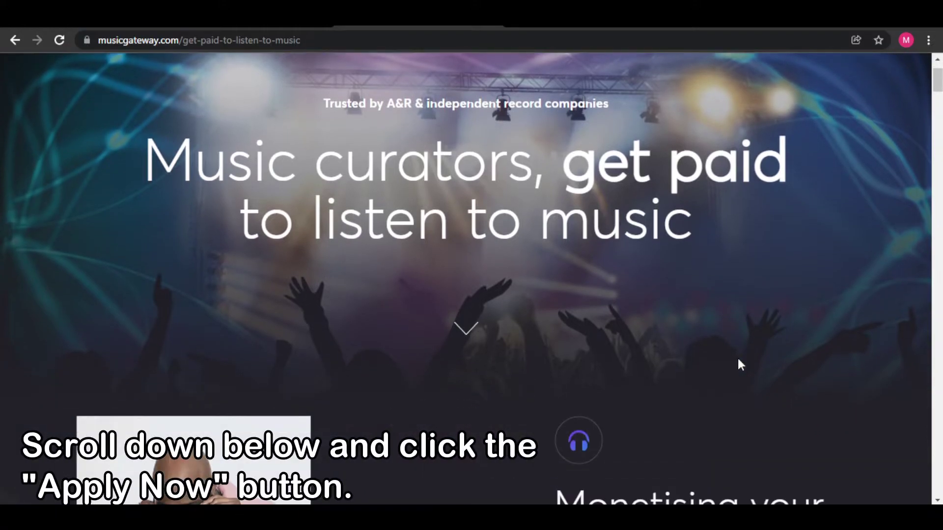
scroll(737, 356, down, 7)
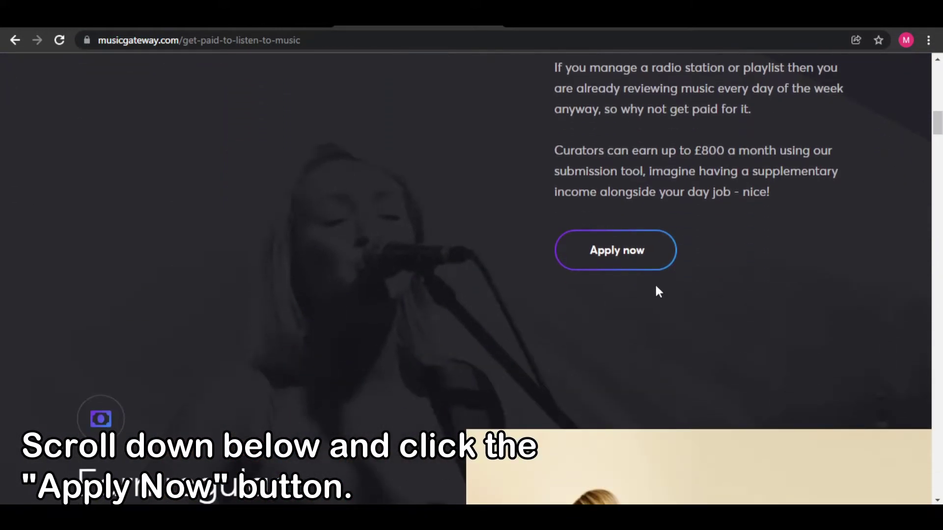
click(622, 259)
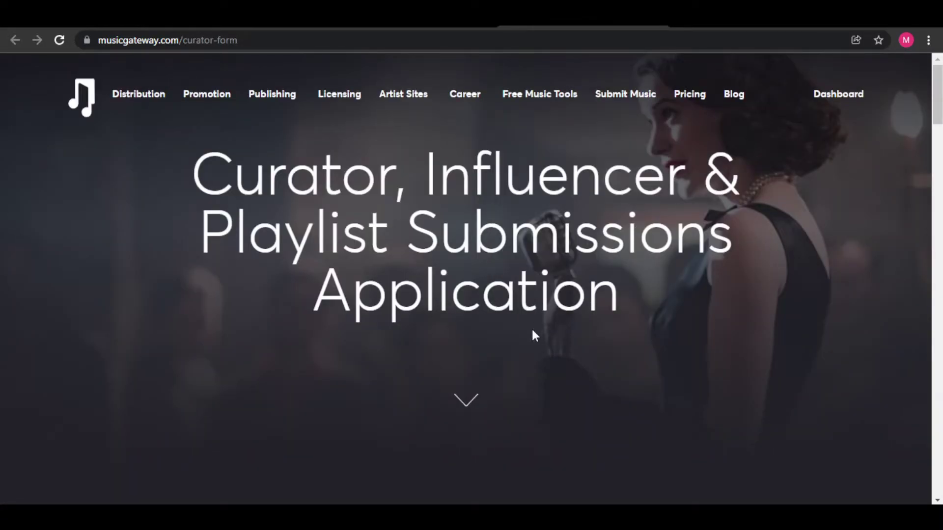
Enter the applicant's e-mail address and curator name in the application form
scroll(726, 322, down, 8)
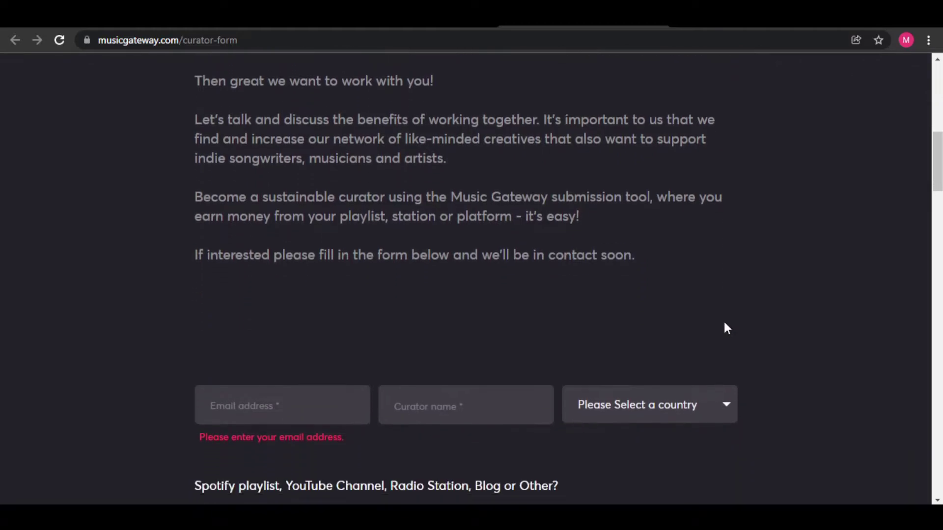
scroll(727, 328, down, 4)
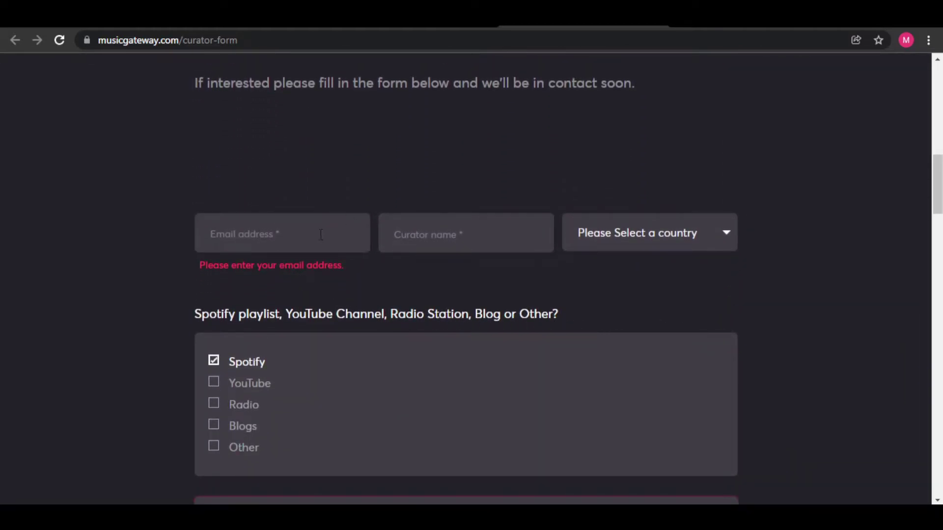
click(288, 234)
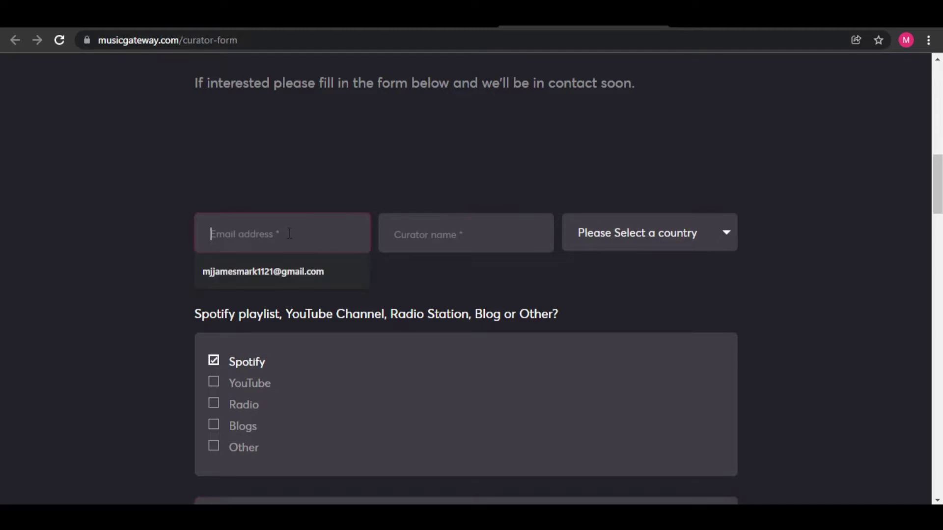
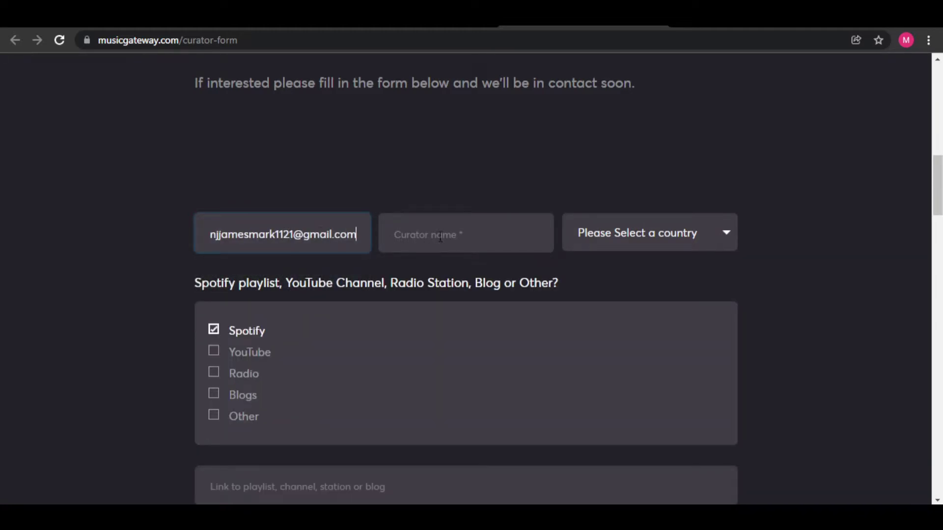
click(438, 231)
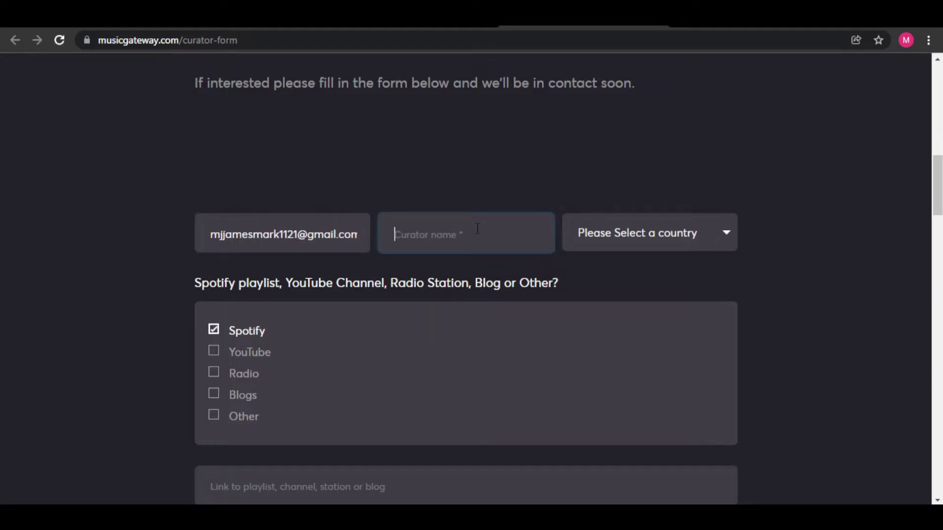
Choose United States as the country, tick Spotify as the platform, and select the playlist link field
click(635, 242)
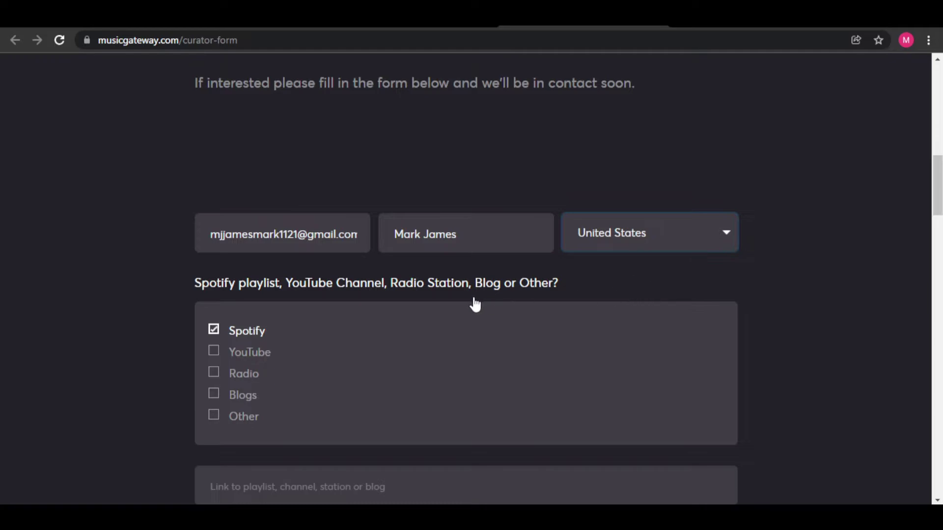
click(213, 331)
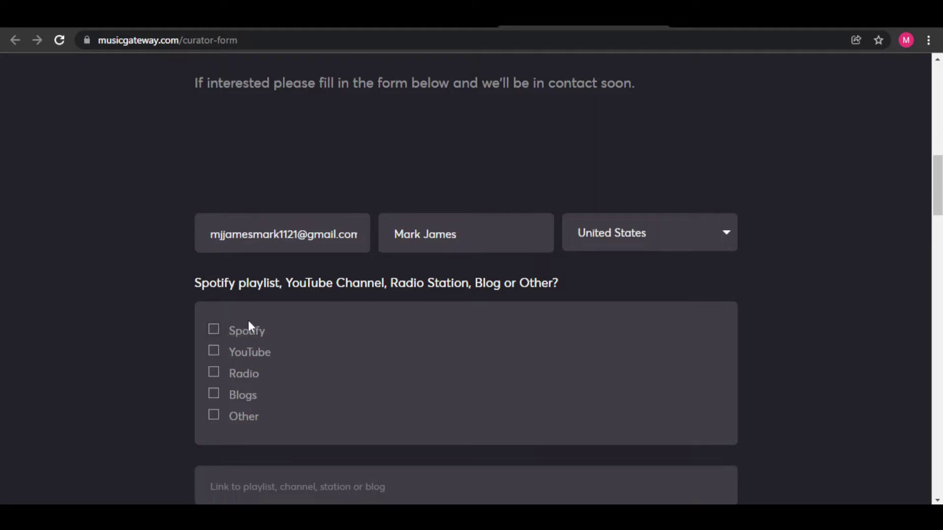
click(214, 331)
scroll(564, 359, down, 4)
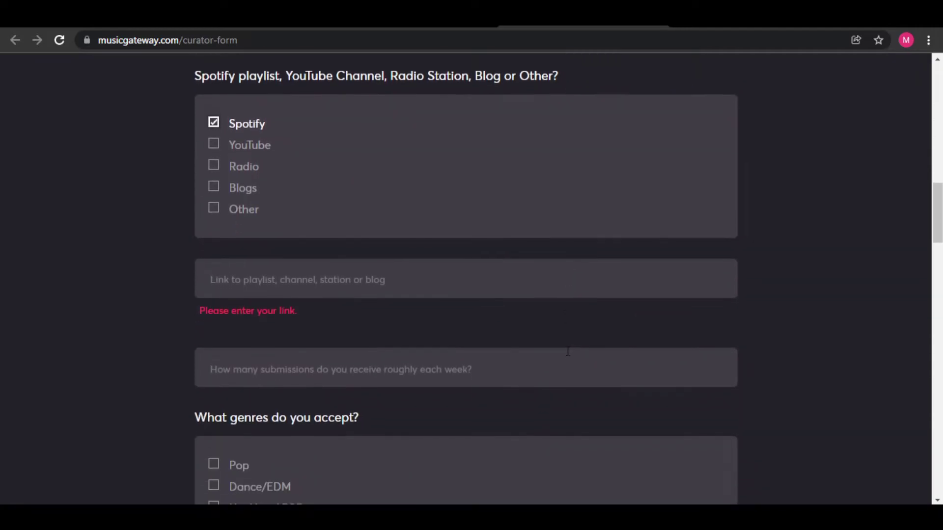
click(363, 281)
scroll(468, 328, down, 1)
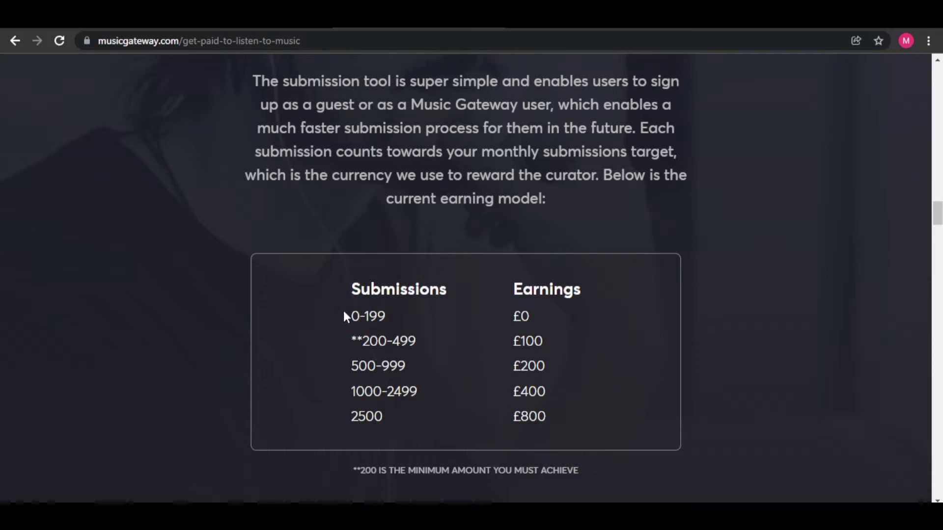
drag(350, 317, 387, 317)
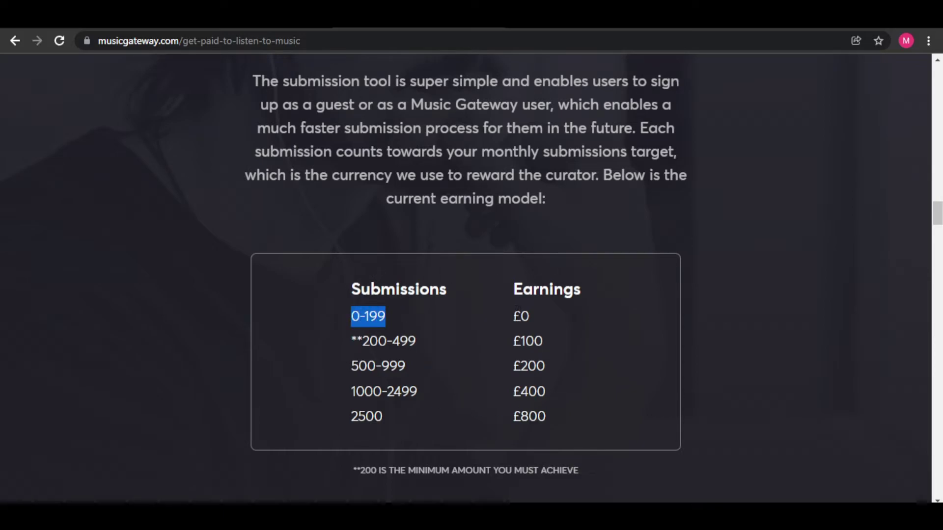
drag(513, 317, 529, 313)
click(614, 364)
drag(362, 341, 430, 417)
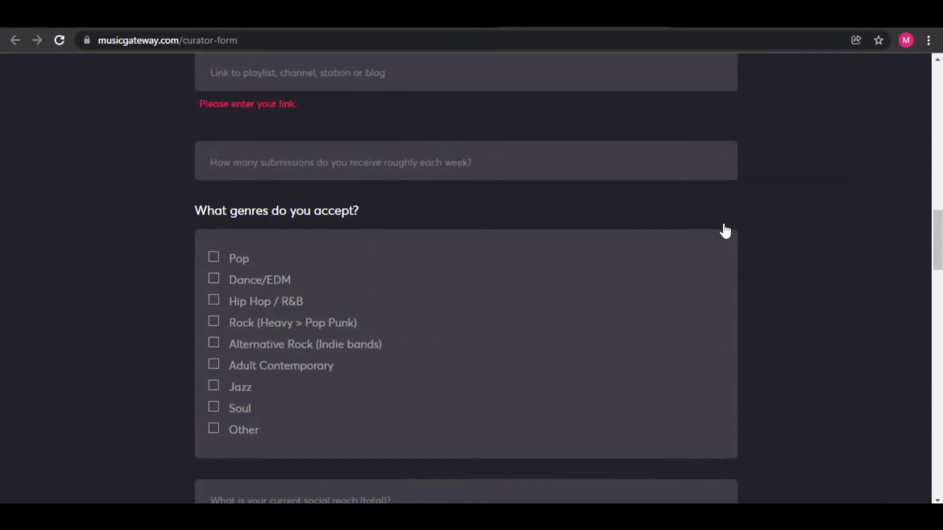
Answer the weekly submissions question with 500 to 1000
click(441, 165)
text(500 to 1000)
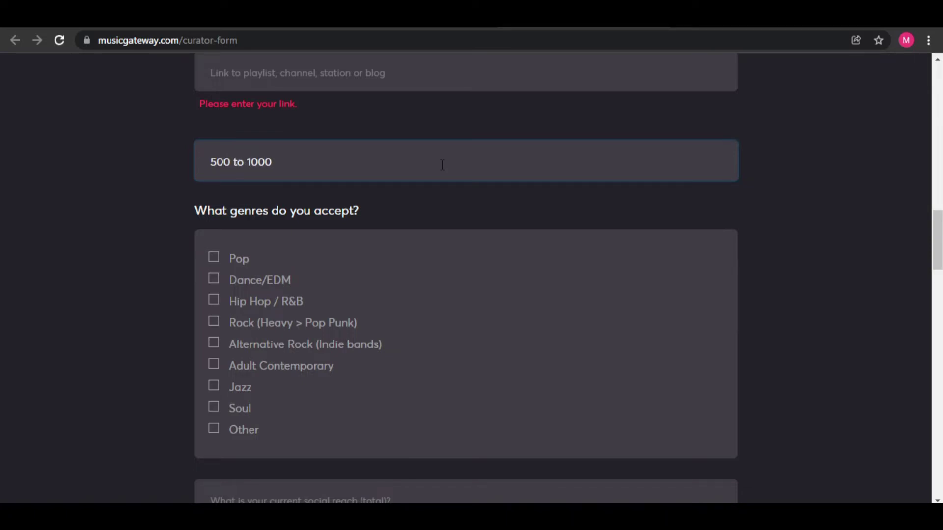
click(459, 200)
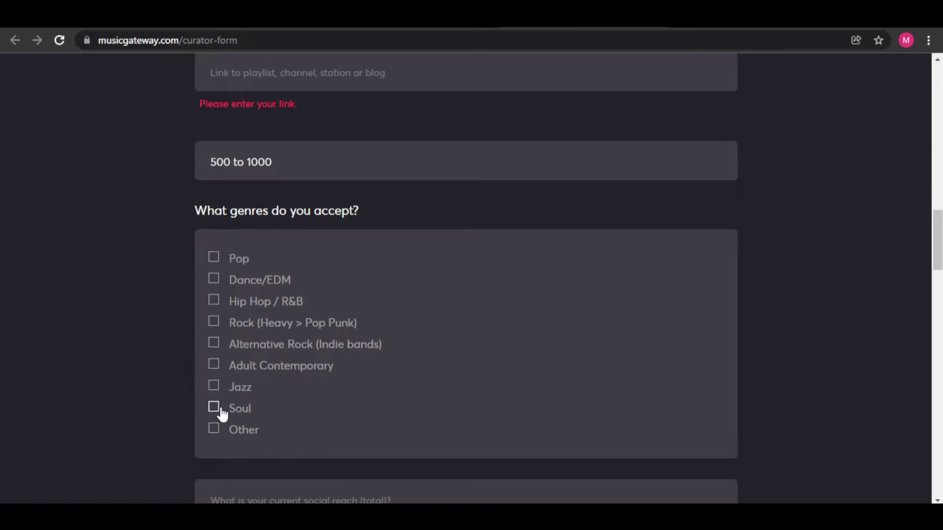
scroll(256, 417, down, 1)
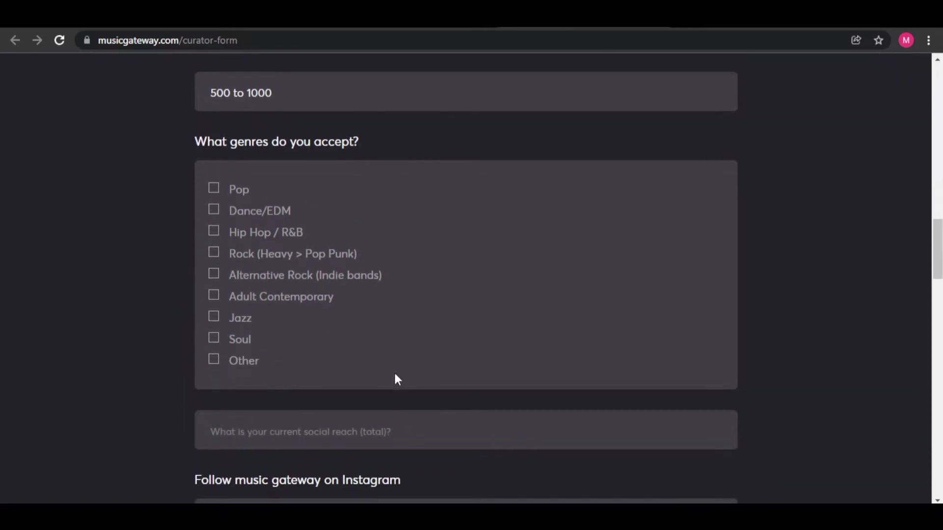
Accept every genre: Pop, Dance/EDM, Hip Hop / R&B, Rock, Alternative Rock, Adult Contemporary, Jazz, Soul and Other
click(214, 191)
click(215, 211)
click(214, 233)
click(214, 253)
click(214, 275)
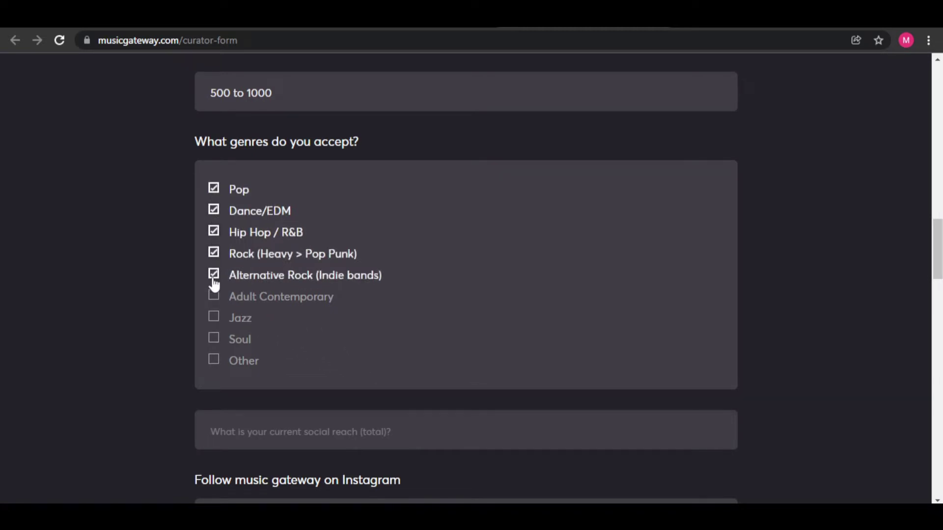
click(213, 297)
click(214, 317)
click(214, 339)
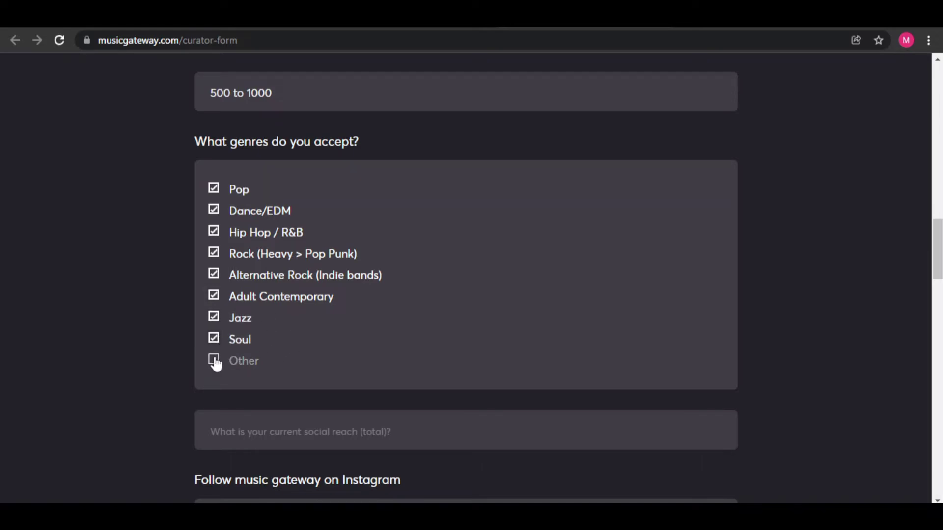
click(214, 360)
Leave the social reach question unanswered and scroll down to the Submit button
scroll(301, 368, down, 4)
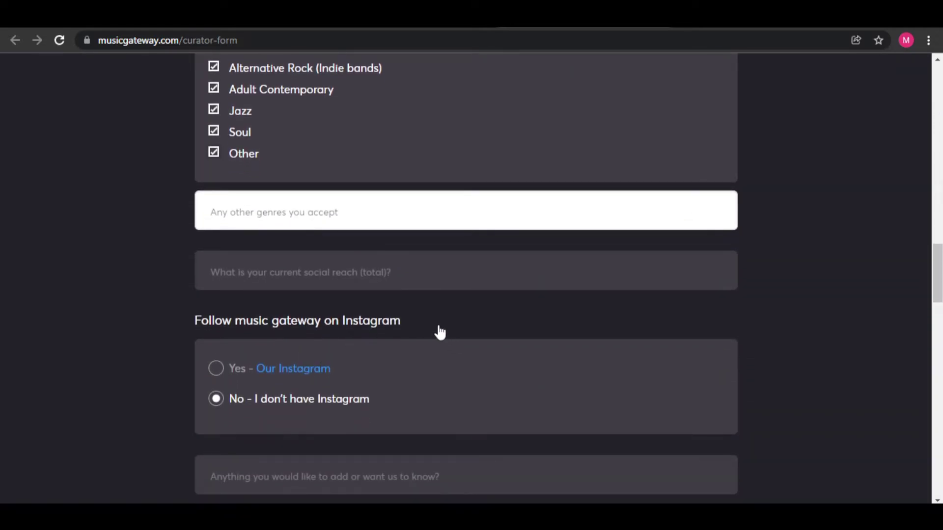
scroll(437, 328, down, 2)
click(365, 210)
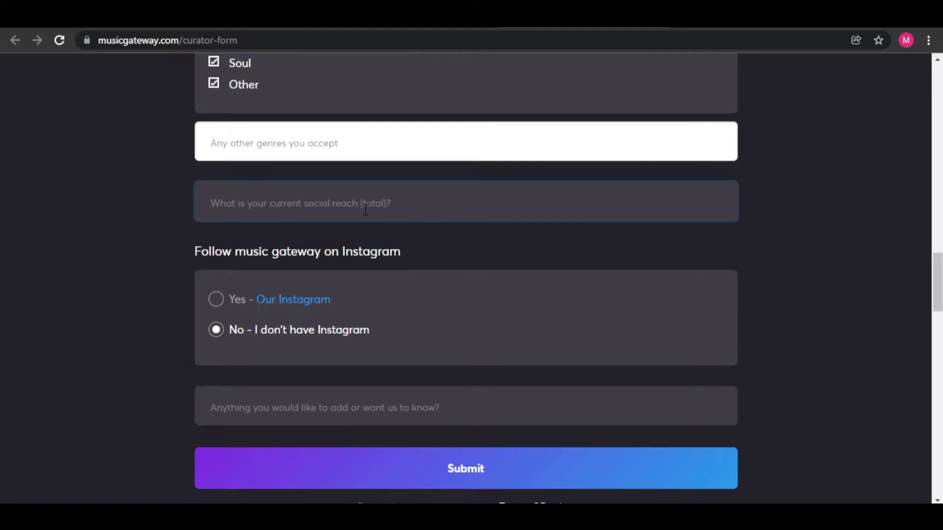
click(457, 241)
scroll(459, 250, down, 2)
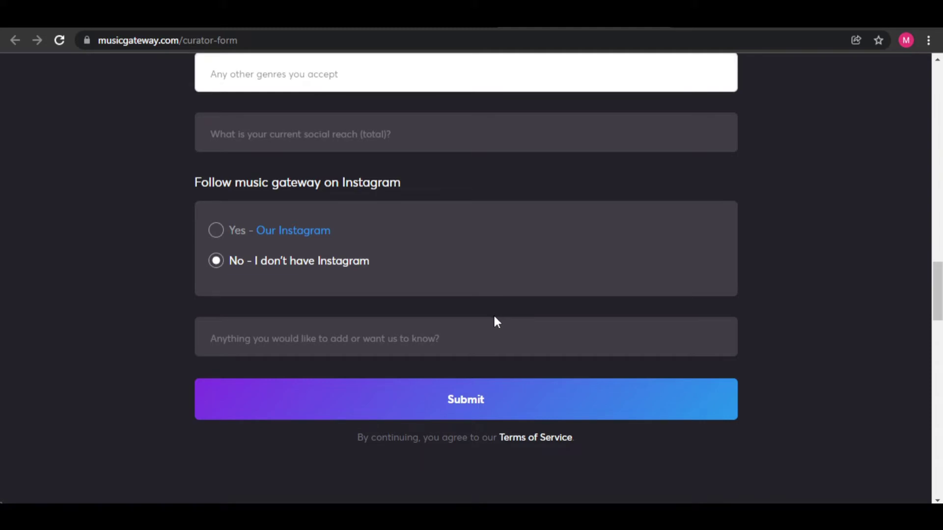
scroll(493, 319, down, 1)
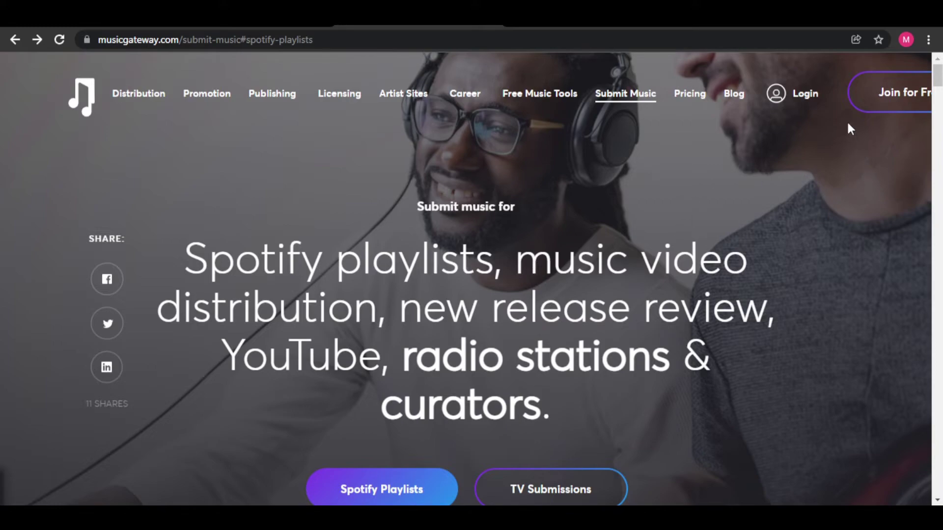
Start a free signup, clear the prefilled name and e-mail, and enter the user's full name
click(884, 94)
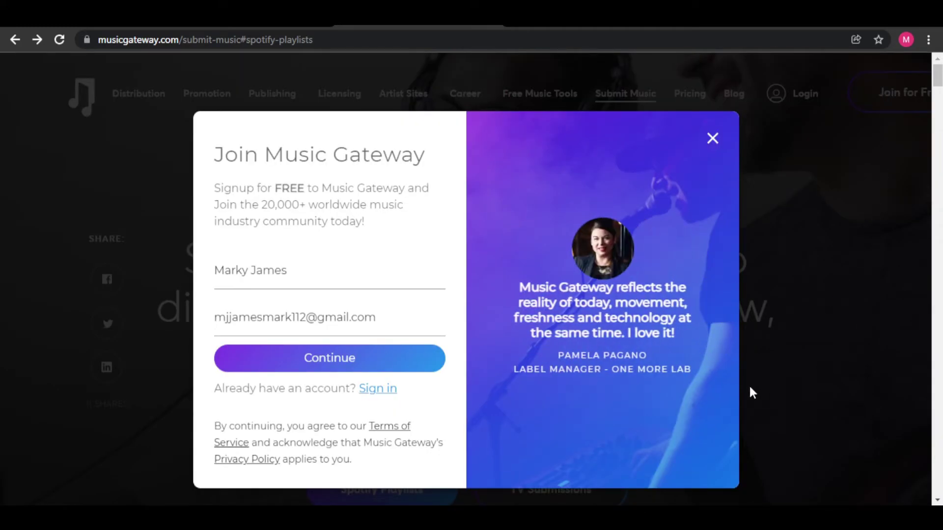
drag(361, 278, 105, 255)
key(BackSpace)
drag(386, 322, 66, 313)
key(BackSpace)
click(250, 279)
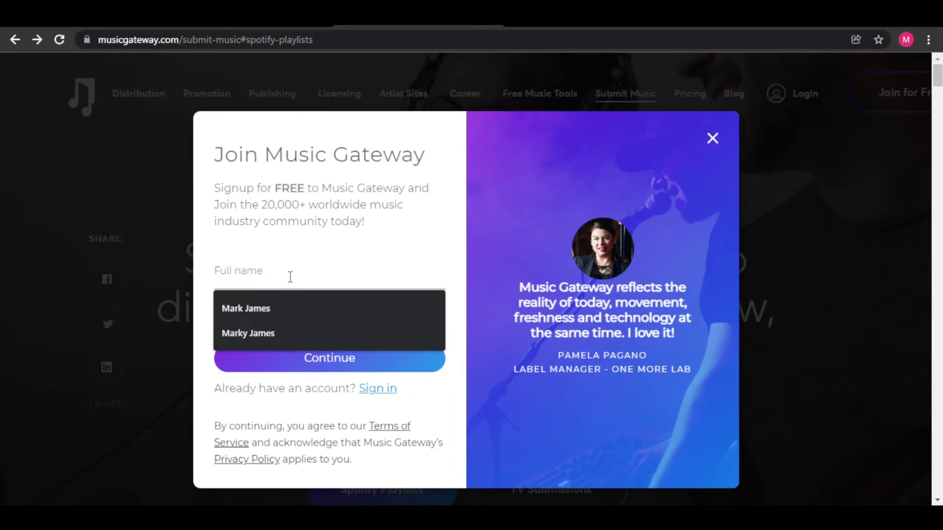
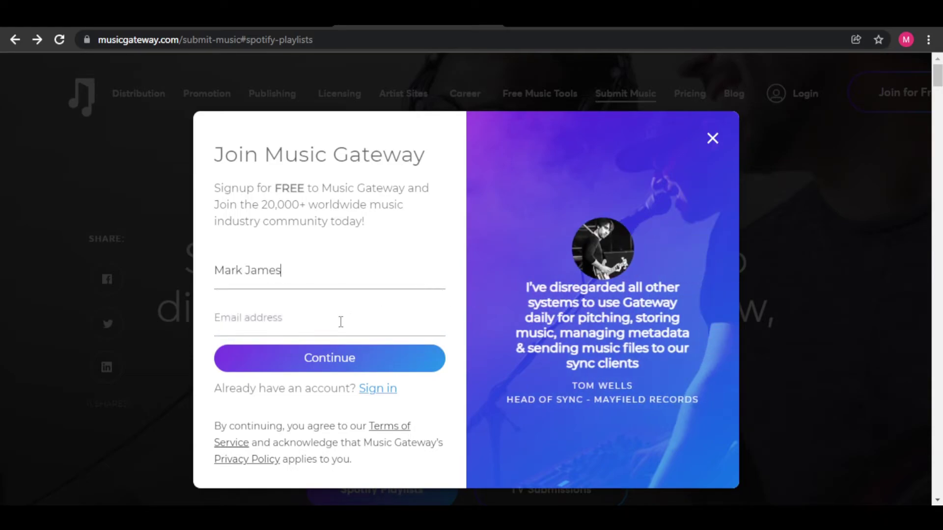
Enter the user's e-mail address, correcting a typo, then close the Join Music Gateway window
click(341, 323)
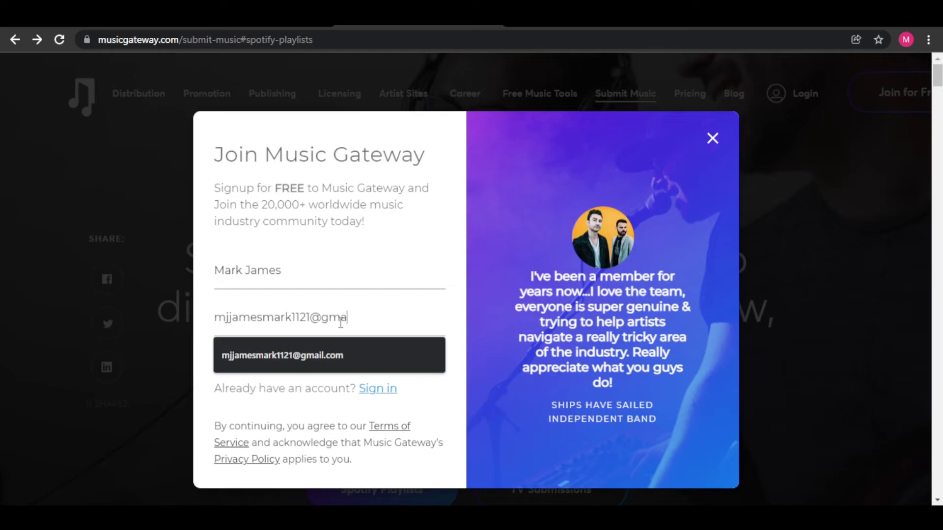
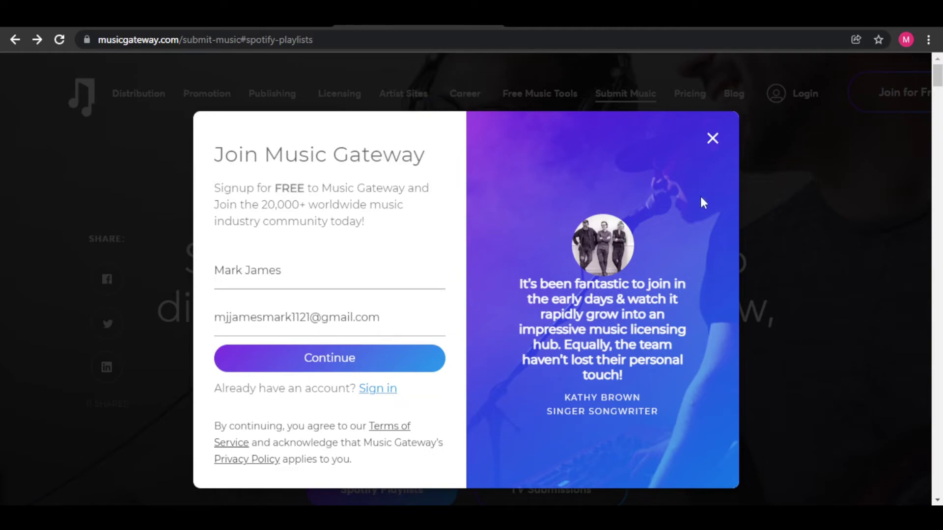
click(712, 139)
scroll(727, 225, down, 3)
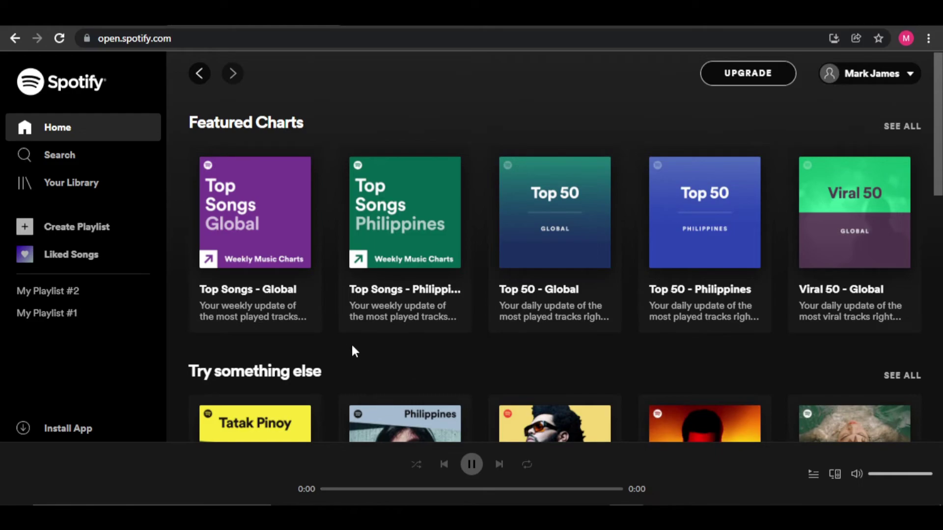
Go to Spotify's Search page and scroll through the Browse all category grid
click(76, 163)
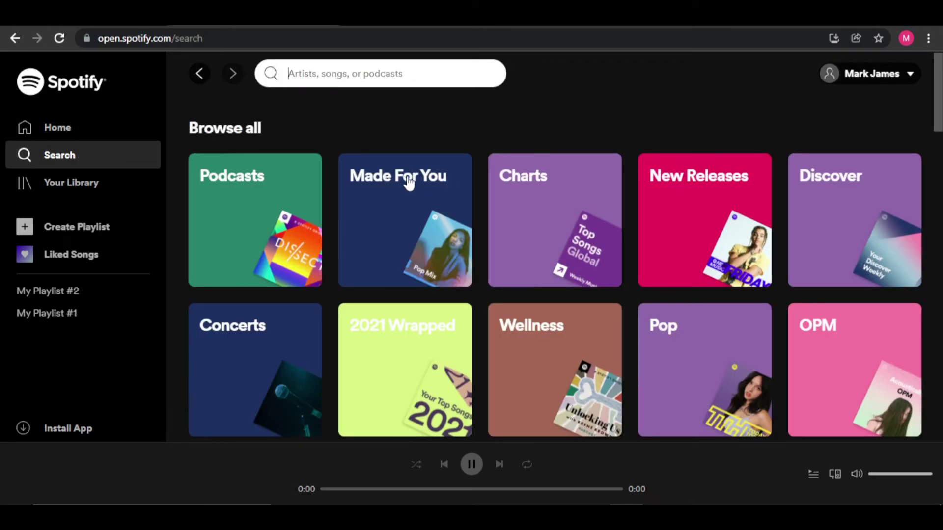
scroll(370, 186, down, 14)
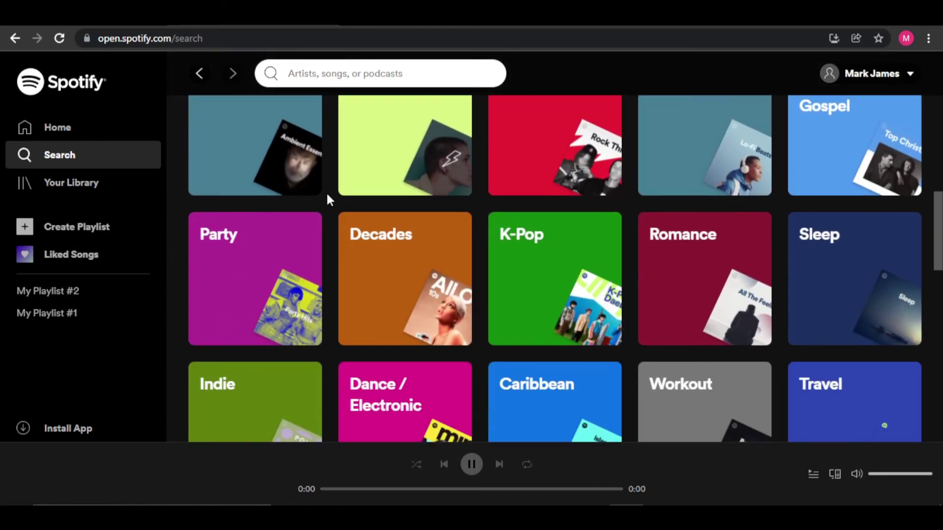
scroll(325, 196, down, 8)
scroll(331, 253, down, 1)
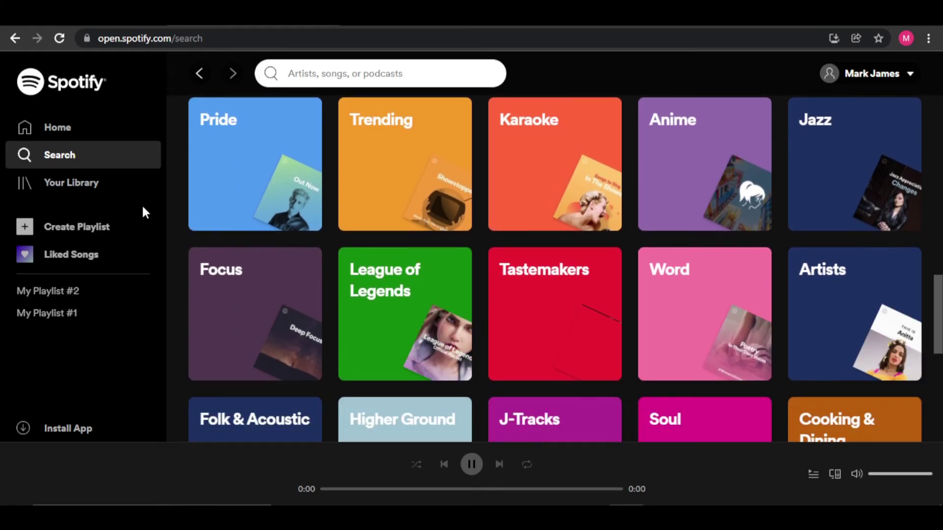
Create an empty playlist, then navigate back to browse categories and the Spotify home page
click(99, 231)
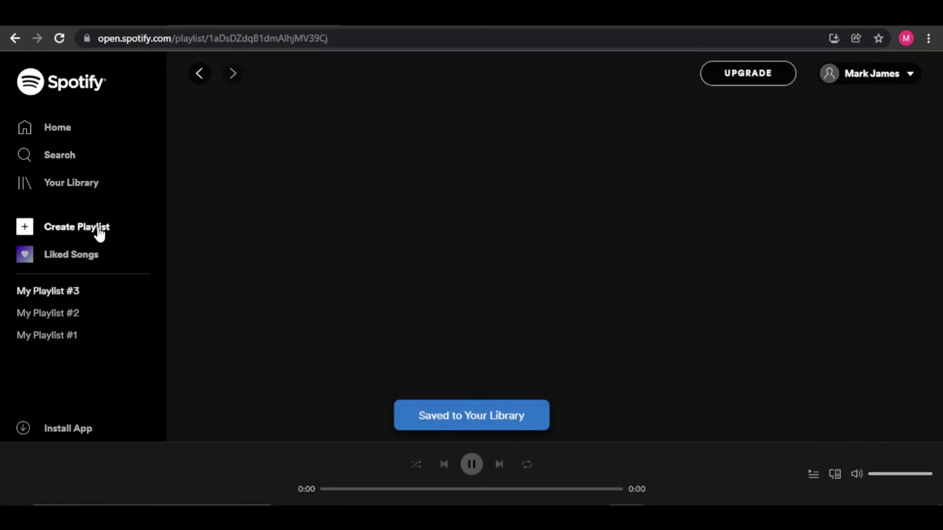
scroll(477, 329, down, 4)
scroll(465, 238, up, 3)
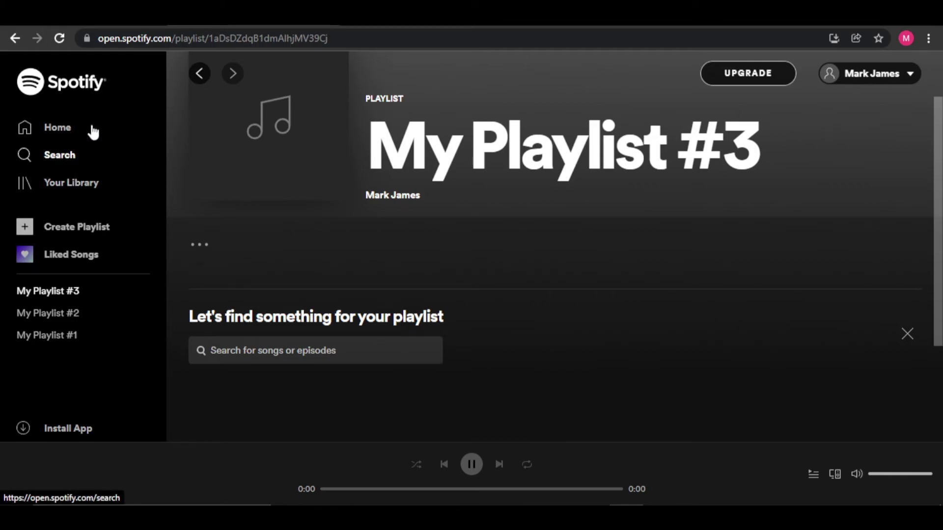
click(194, 80)
scroll(388, 232, down, 15)
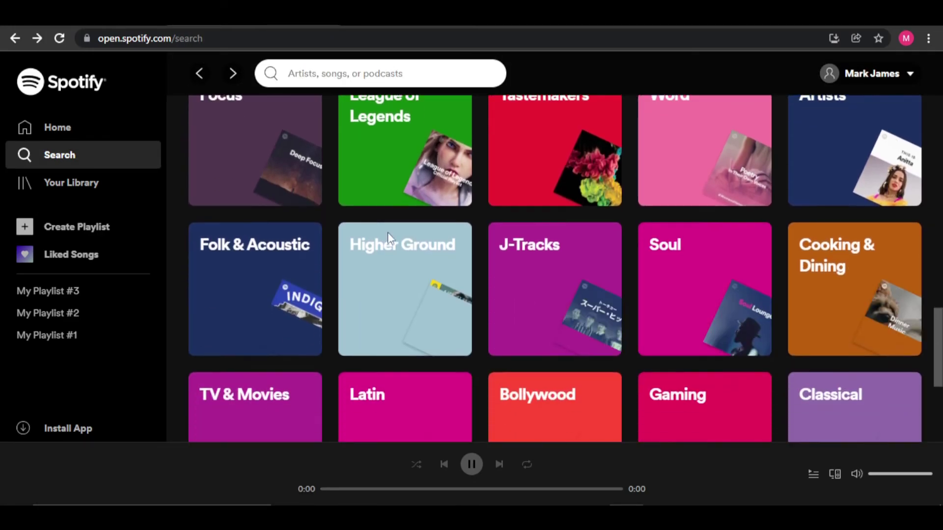
scroll(739, 330, up, 7)
scroll(742, 336, up, 10)
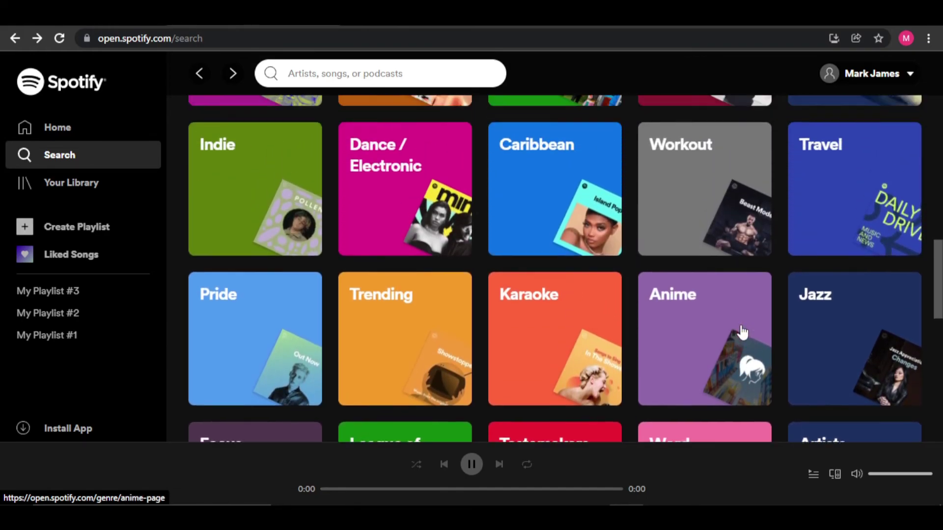
scroll(734, 328, up, 3)
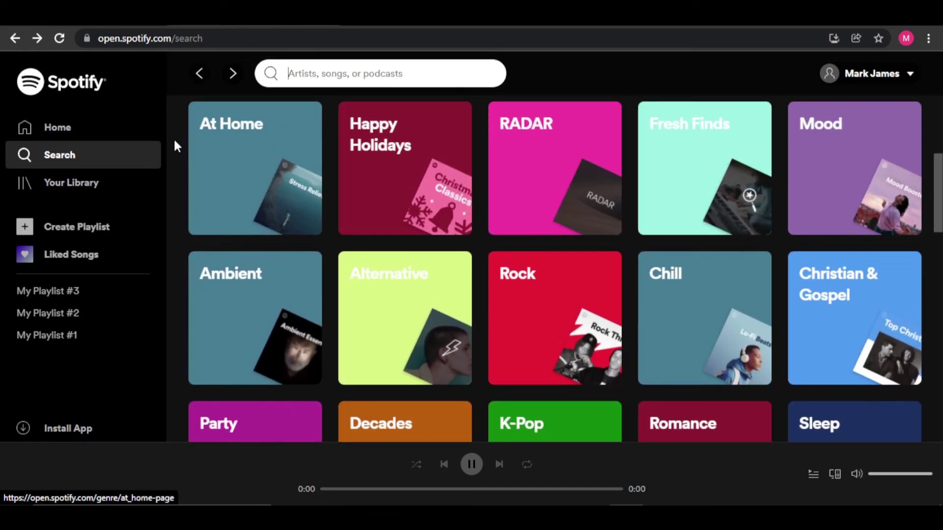
click(71, 131)
scroll(452, 237, down, 7)
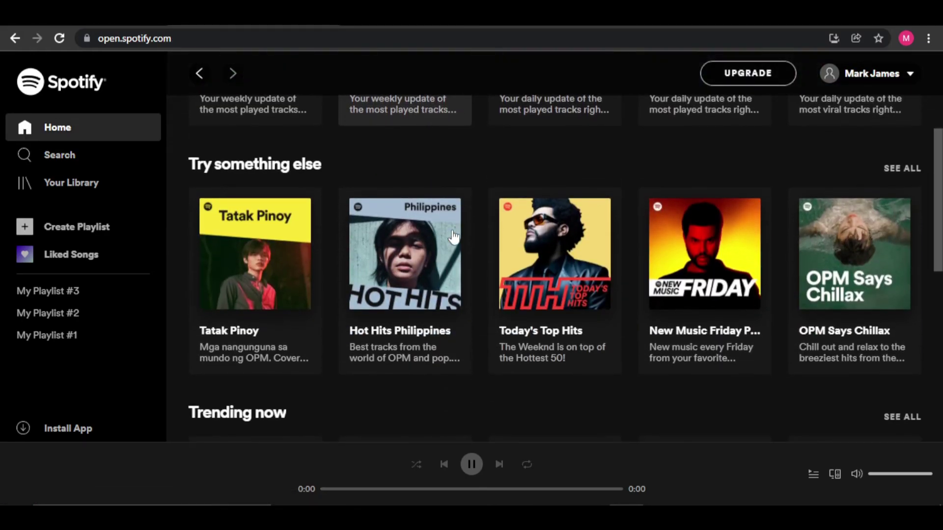
scroll(496, 238, down, 2)
scroll(497, 237, up, 4)
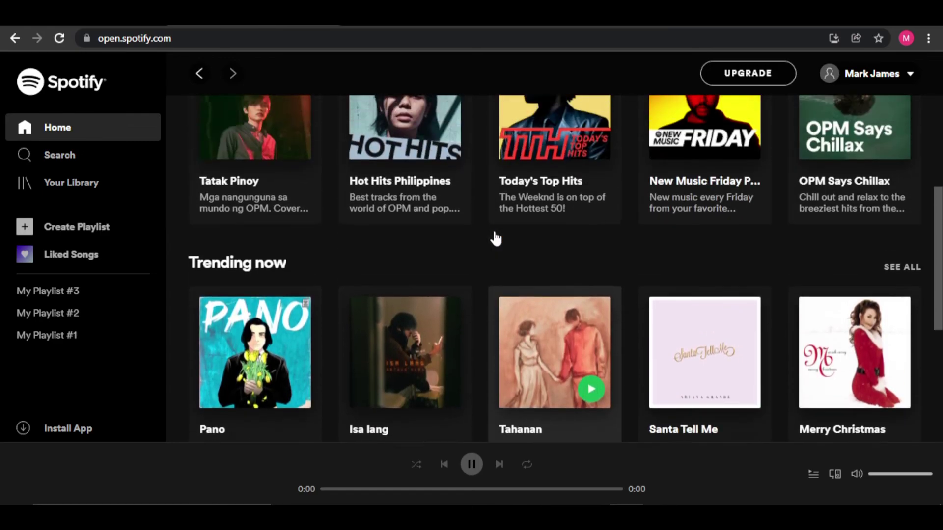
Create My Playlist #4 and copy its share link to the clipboard
click(74, 225)
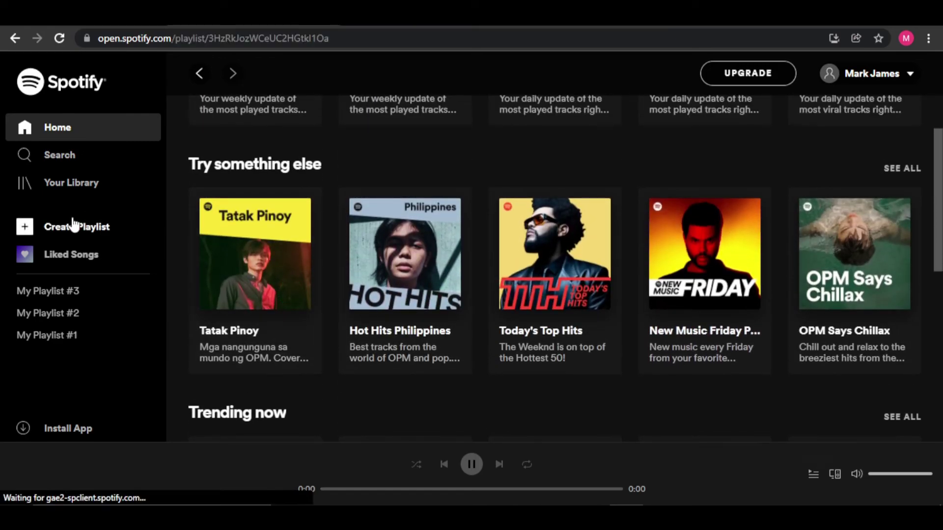
scroll(186, 263, down, 2)
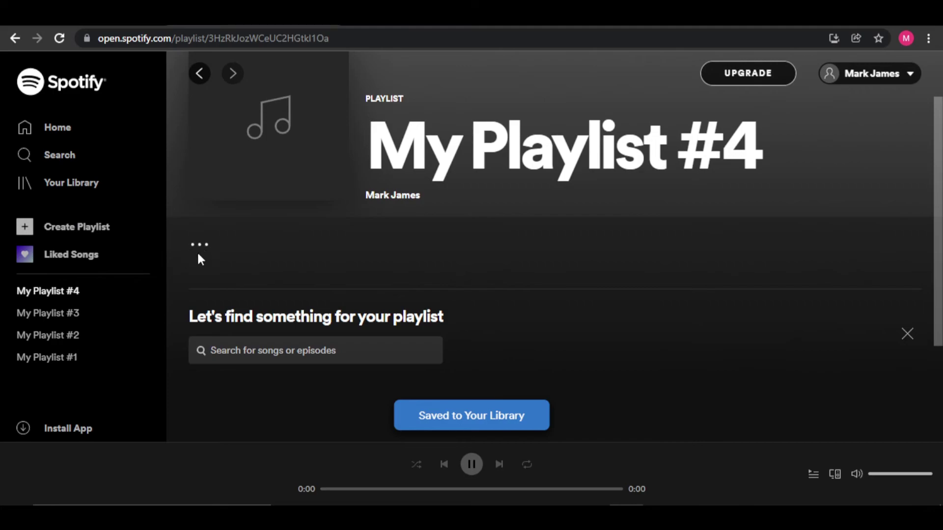
click(201, 244)
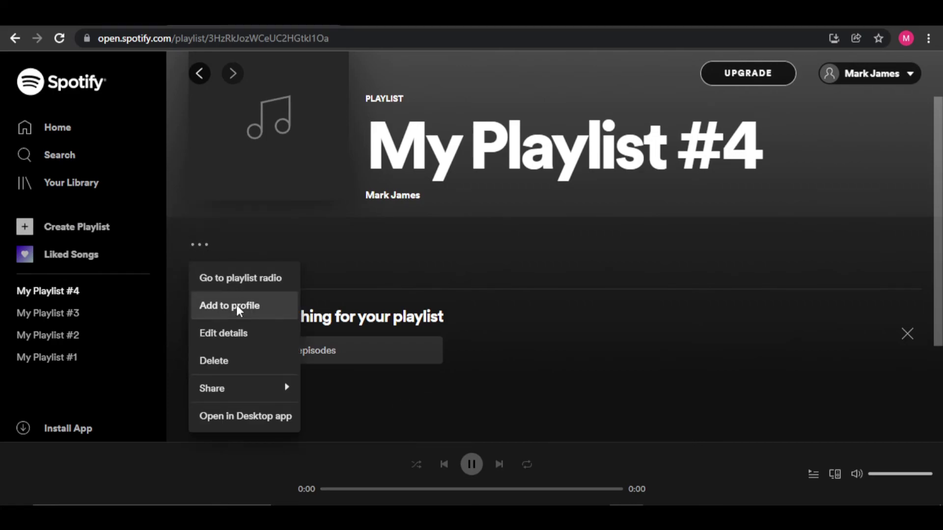
mouse_move(247, 393)
click(344, 393)
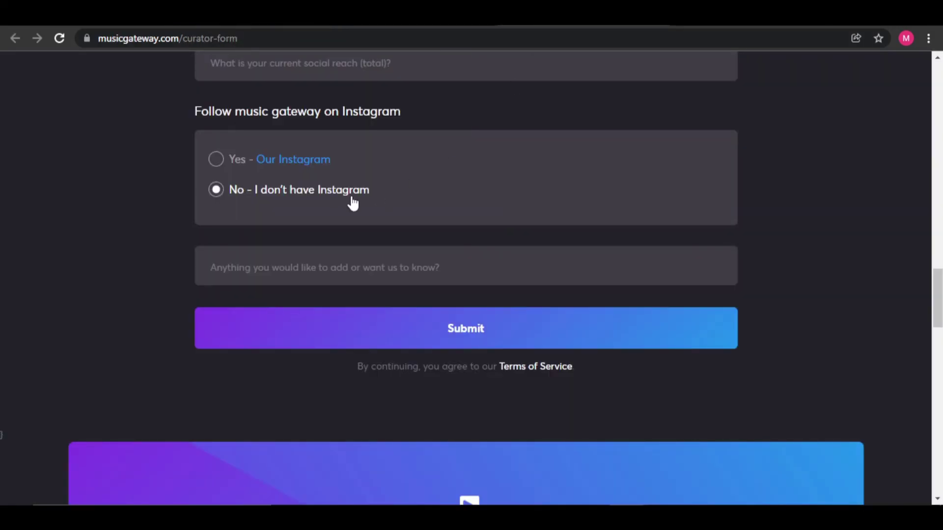
scroll(353, 202, up, 5)
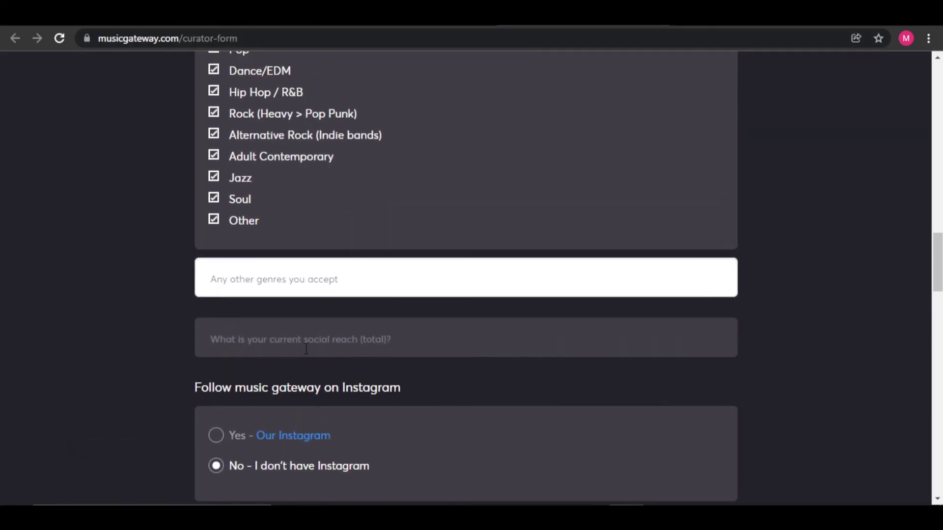
Select the curator form's playlist link field
scroll(316, 344, up, 1)
scroll(311, 348, down, 4)
scroll(311, 347, up, 10)
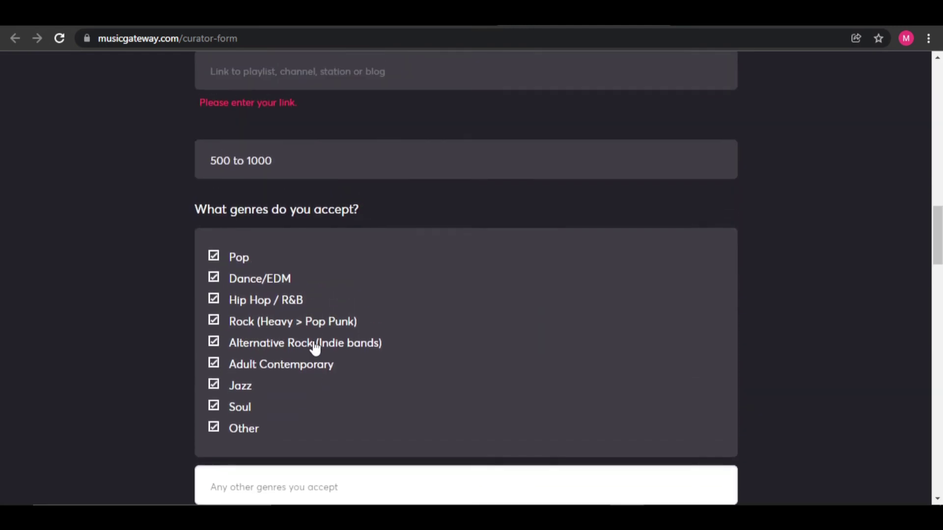
click(303, 188)
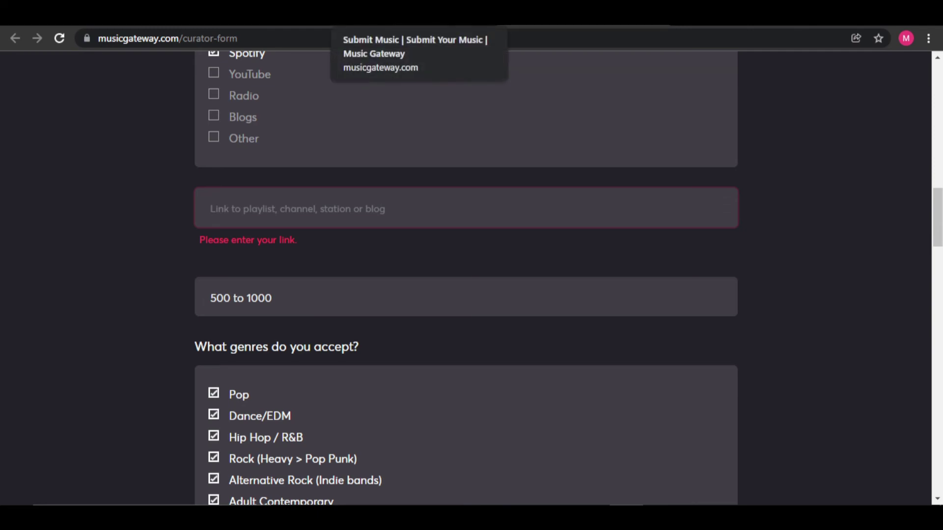
Switch over to the My Playlist #4 tab and go to the Spotify home page
click(388, 17)
key(ctrl+Tab)
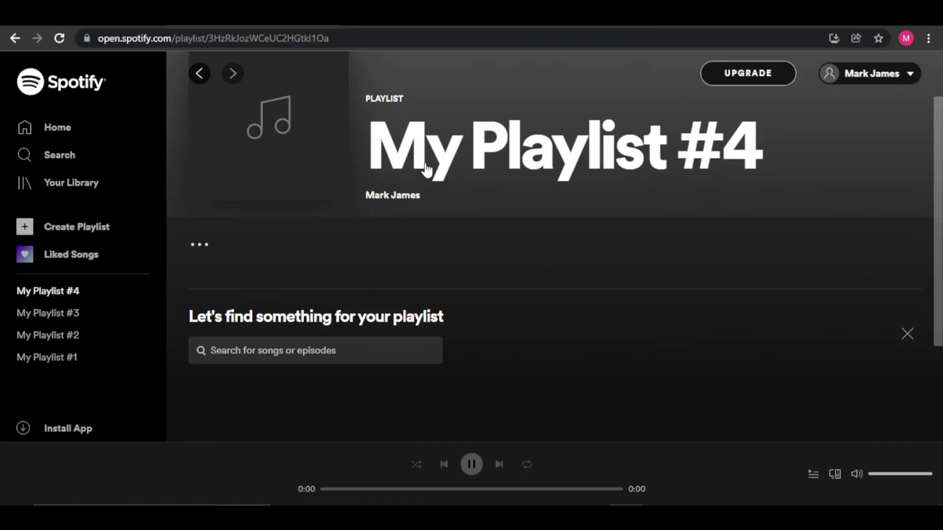
scroll(432, 172, down, 3)
click(70, 137)
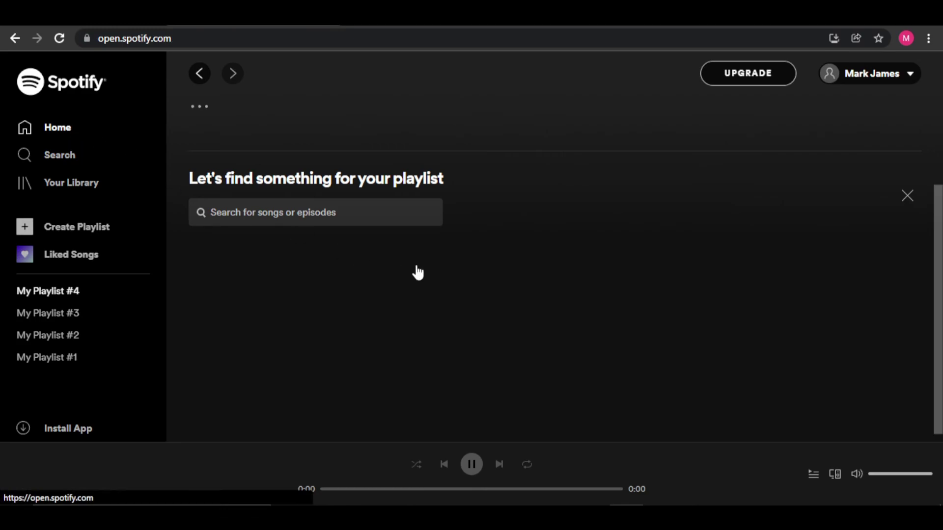
scroll(438, 267, down, 3)
scroll(440, 271, down, 10)
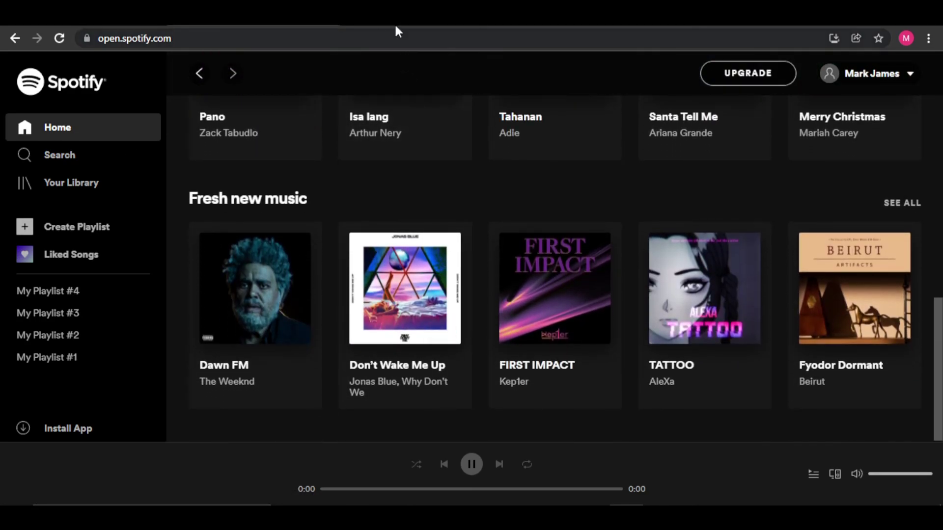
Return to the Music Gateway Submit Music tab and scroll down the page
click(395, 22)
scroll(483, 295, down, 15)
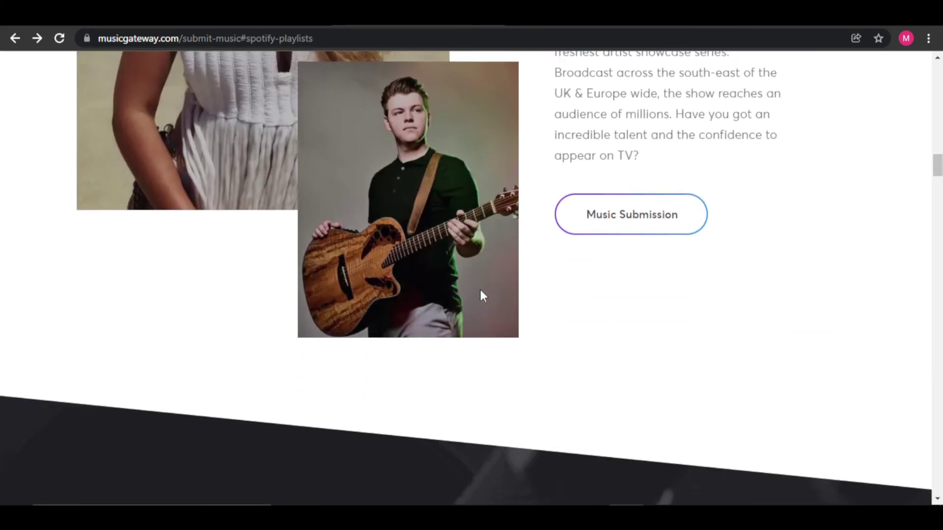
scroll(481, 294, down, 9)
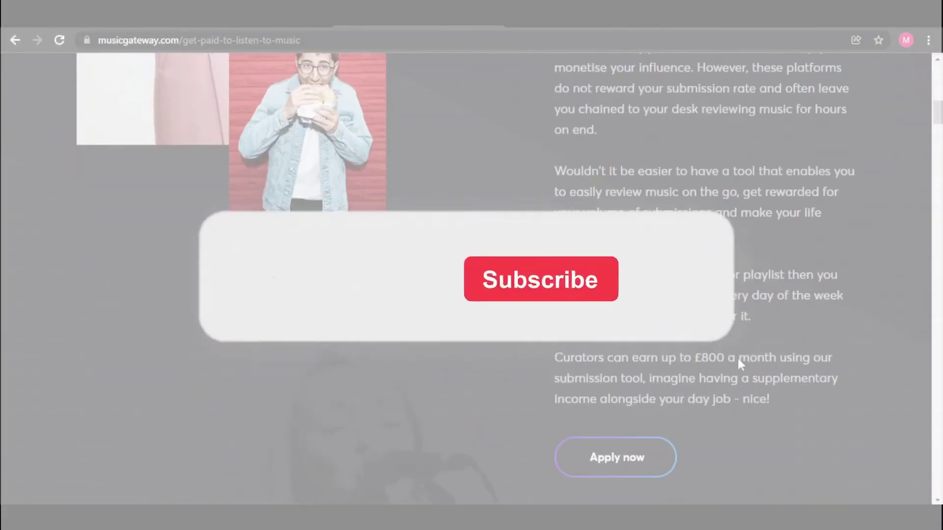
scroll(737, 355, down, 3)
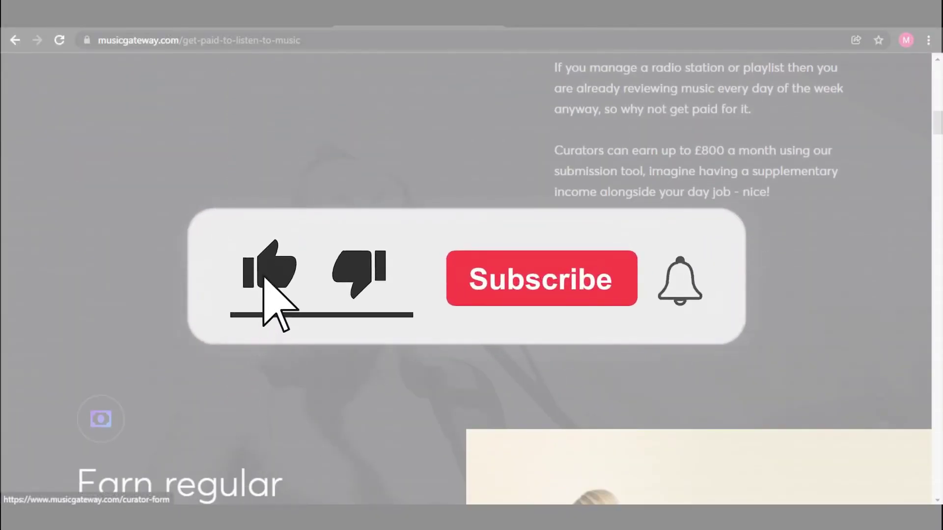
Open the curator application form via Apply now and scroll to its blank fields
click(569, 231)
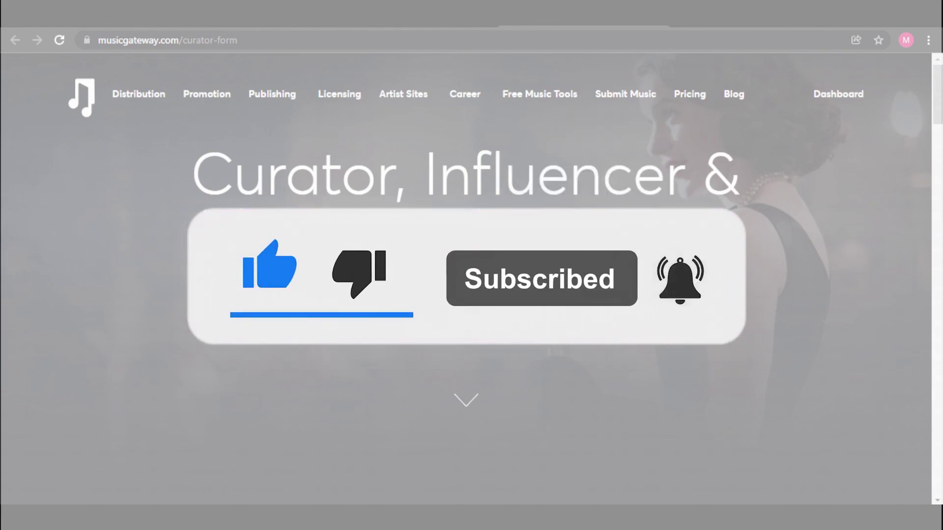
scroll(726, 328, down, 10)
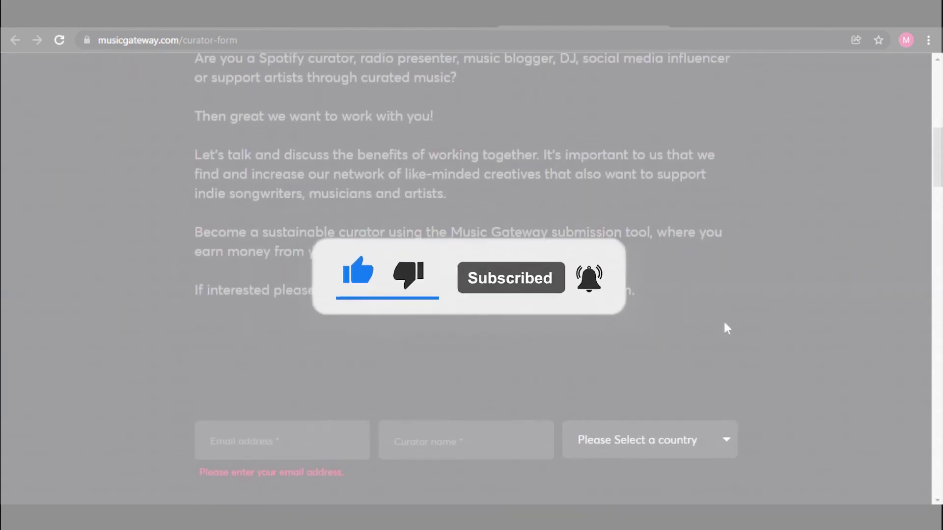